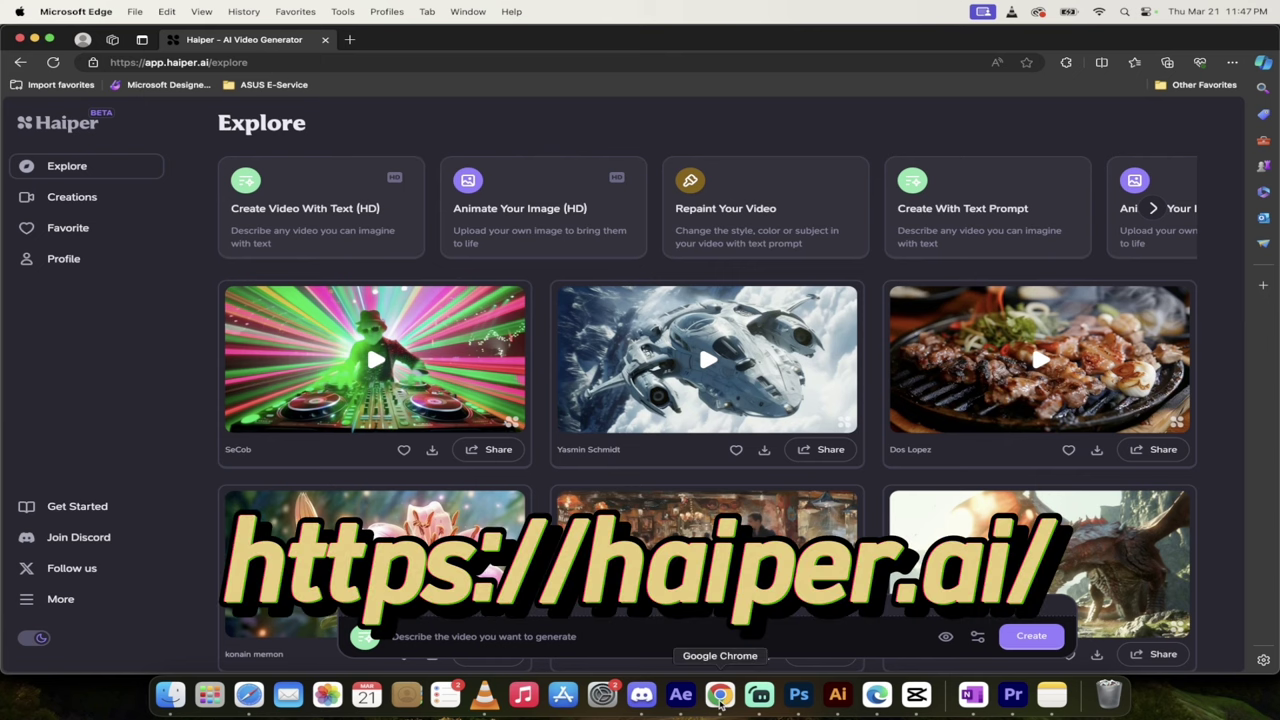
Switch to Google Chrome and open the free Haiper web app from the haiper.ai landing page.
left_click(720, 696)
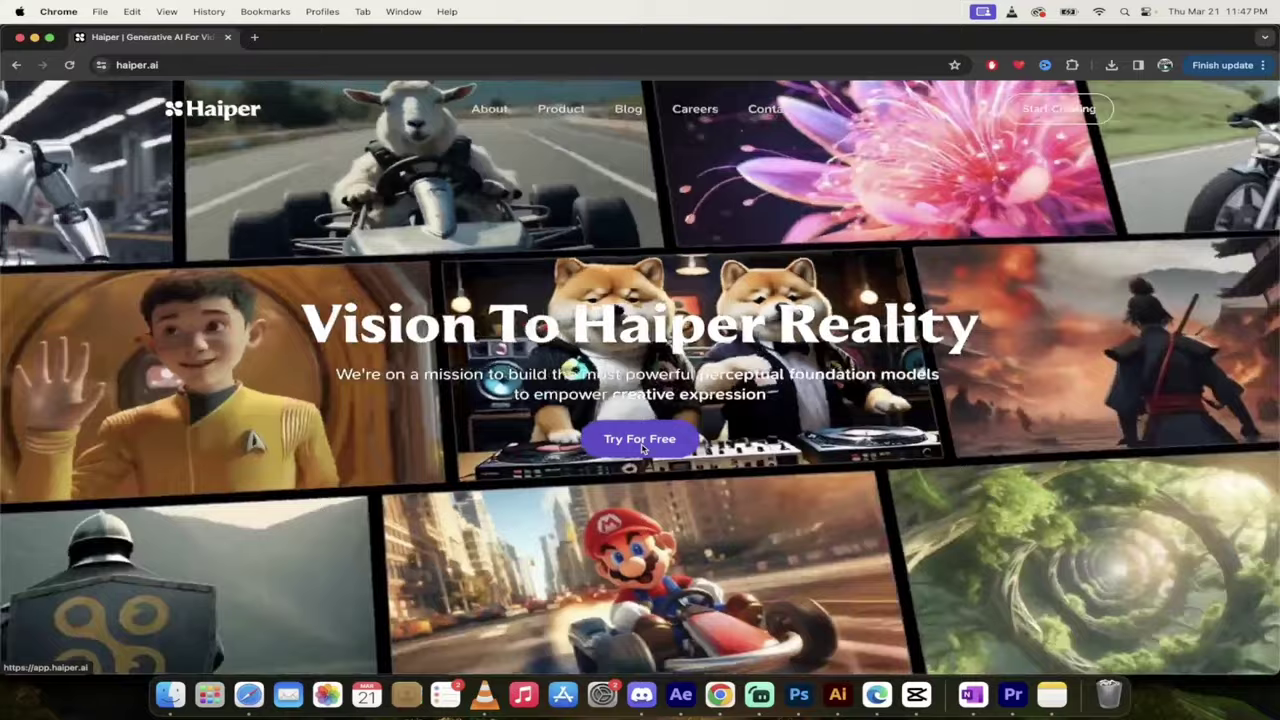
left_click(642, 446)
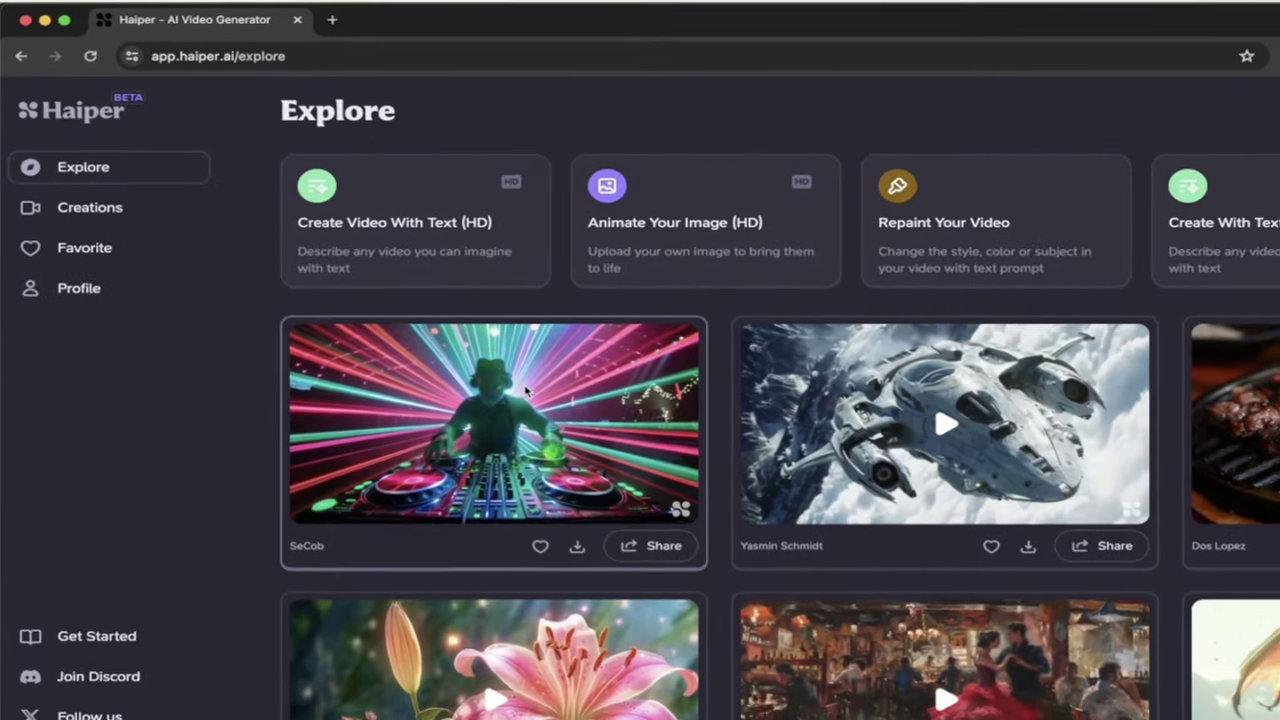
Open the community video of the woman facing a dragon, copy its full prompt text, and close the video.
scroll(1270, 427, "down", 3)
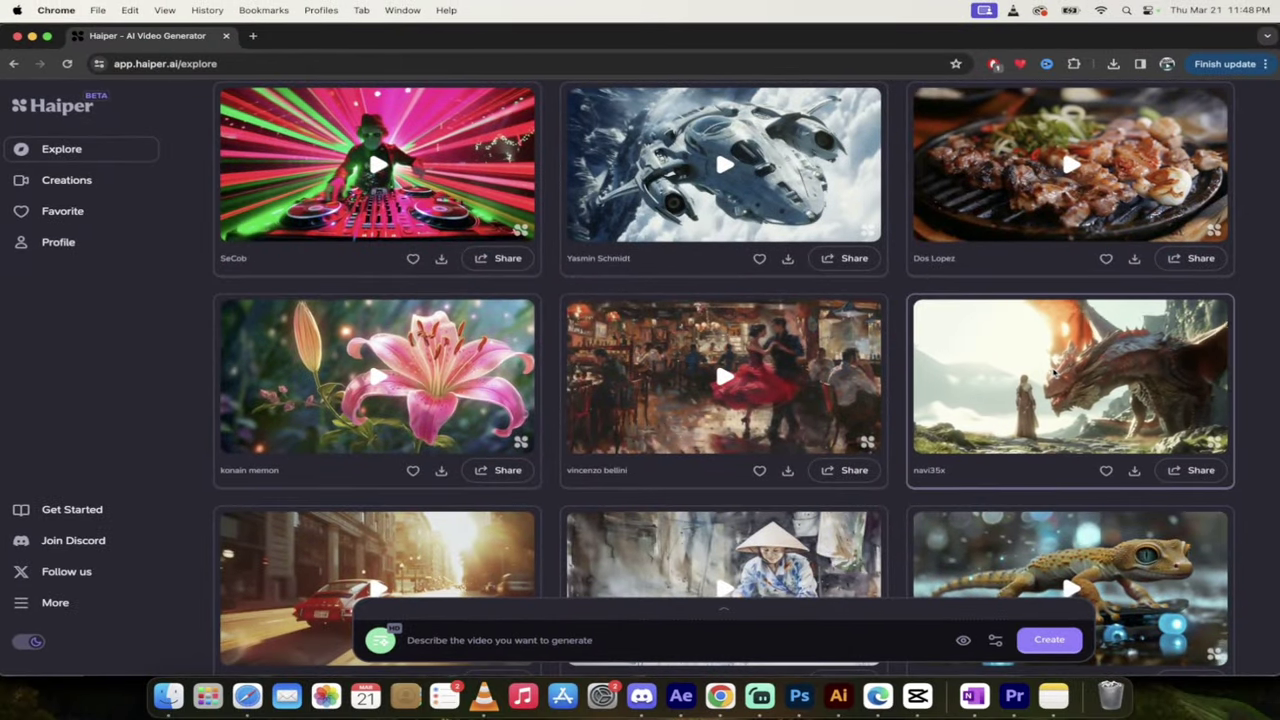
left_click(1054, 372)
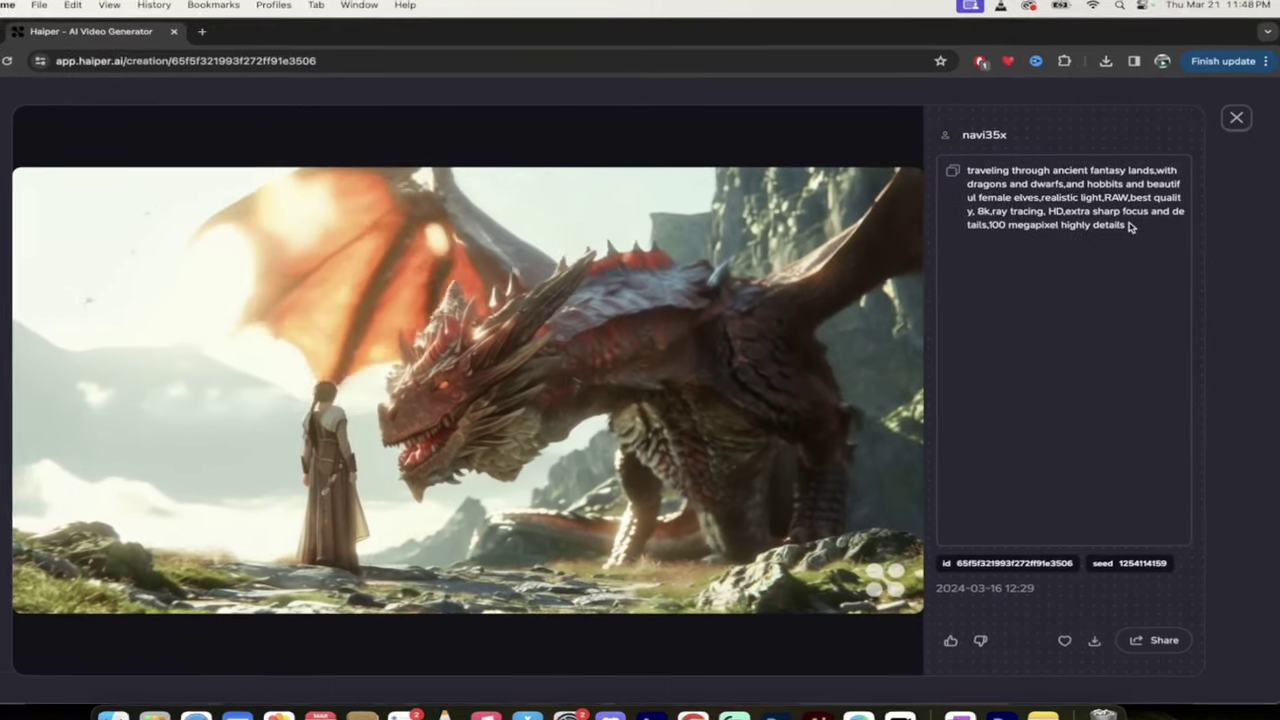
left_click_drag(1130, 226, 966, 172)
right_click(1002, 192)
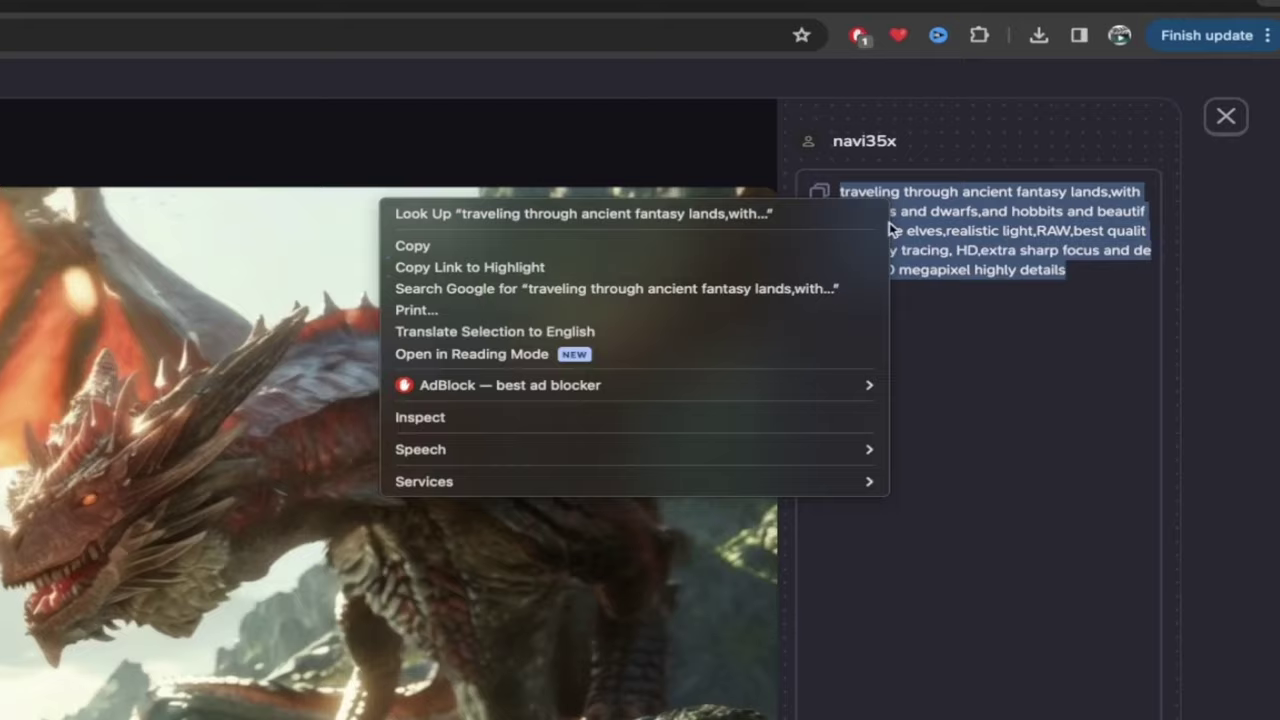
left_click(720, 250)
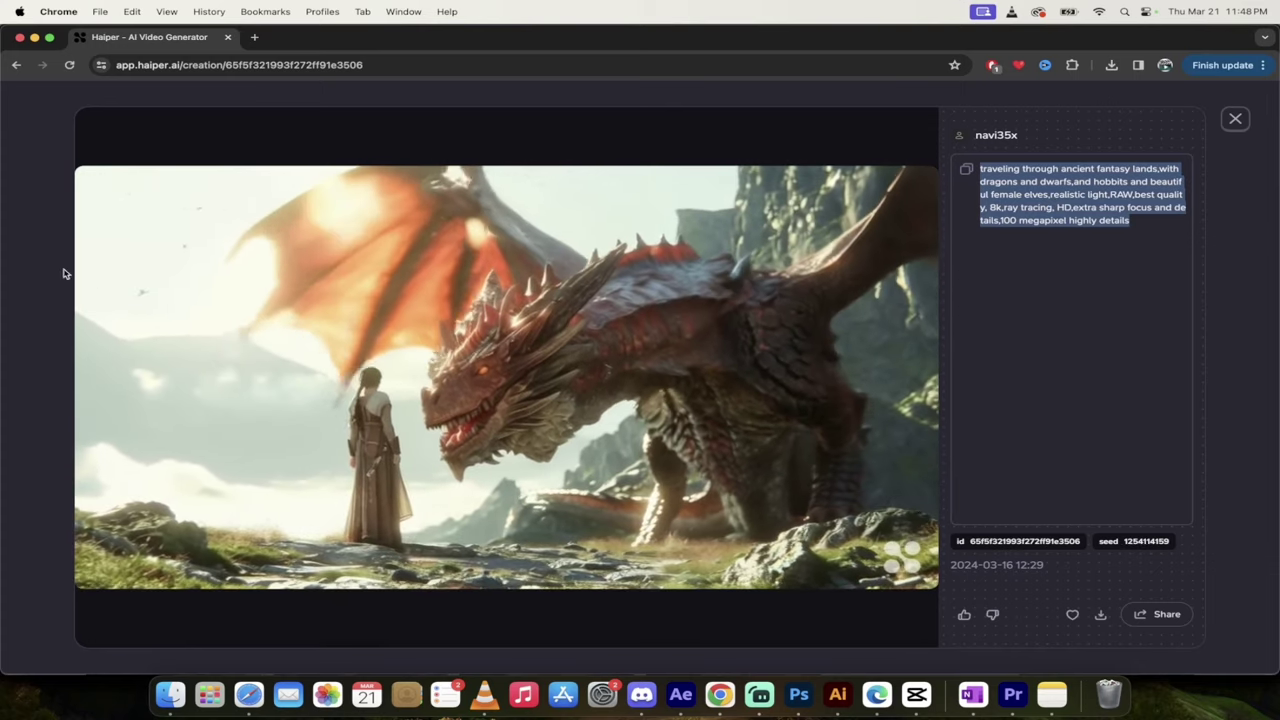
left_click(1236, 119)
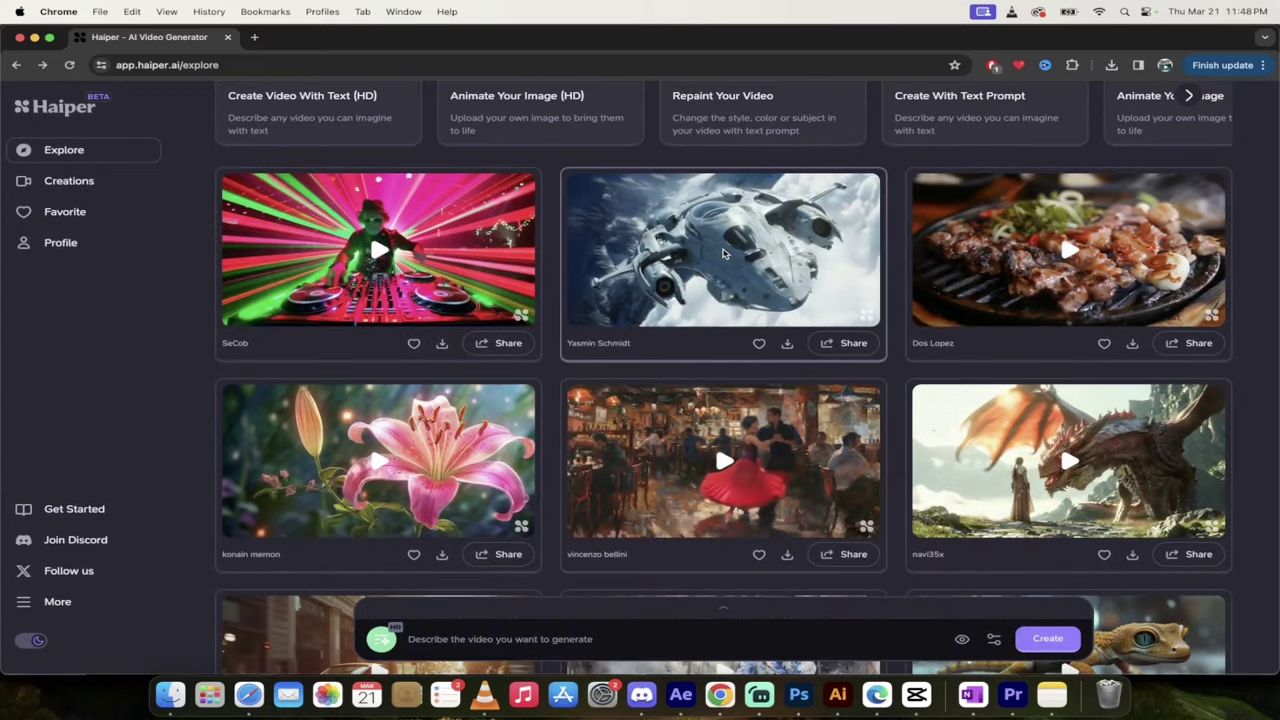
Open the spaceship video on the Explore page to read its prompt, and close it.
left_click(726, 252)
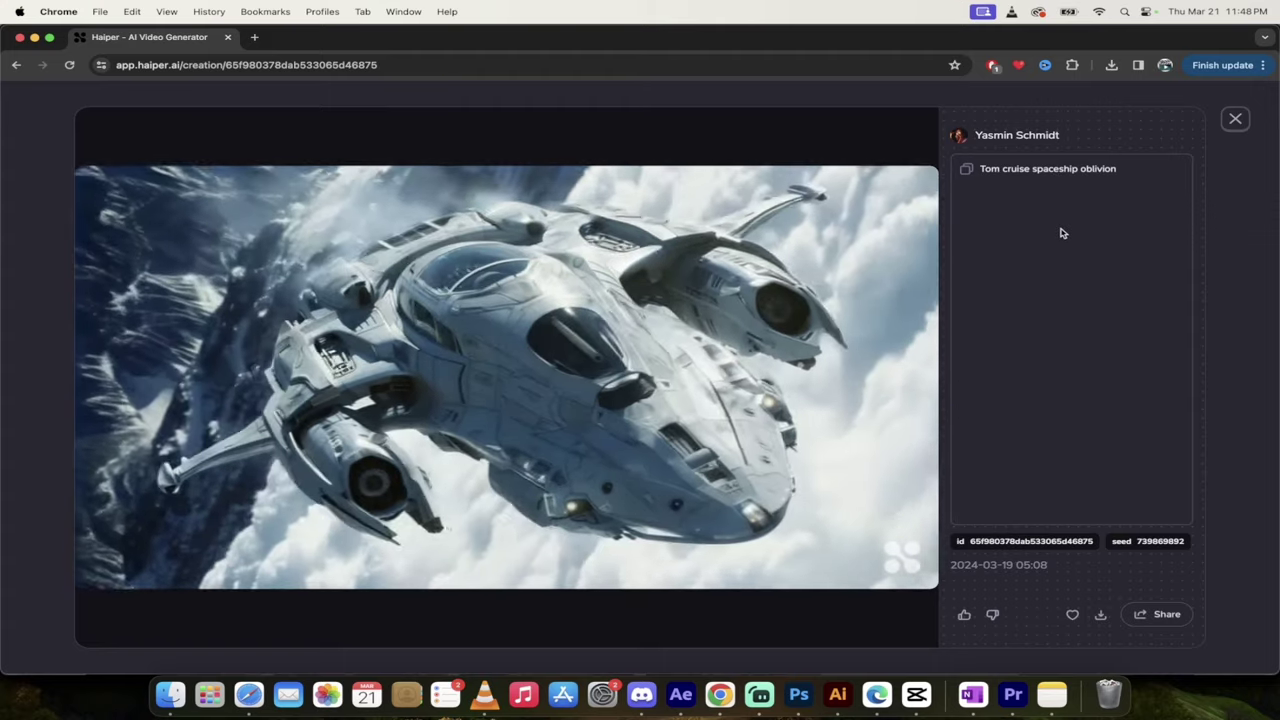
mouse_move(203, 387)
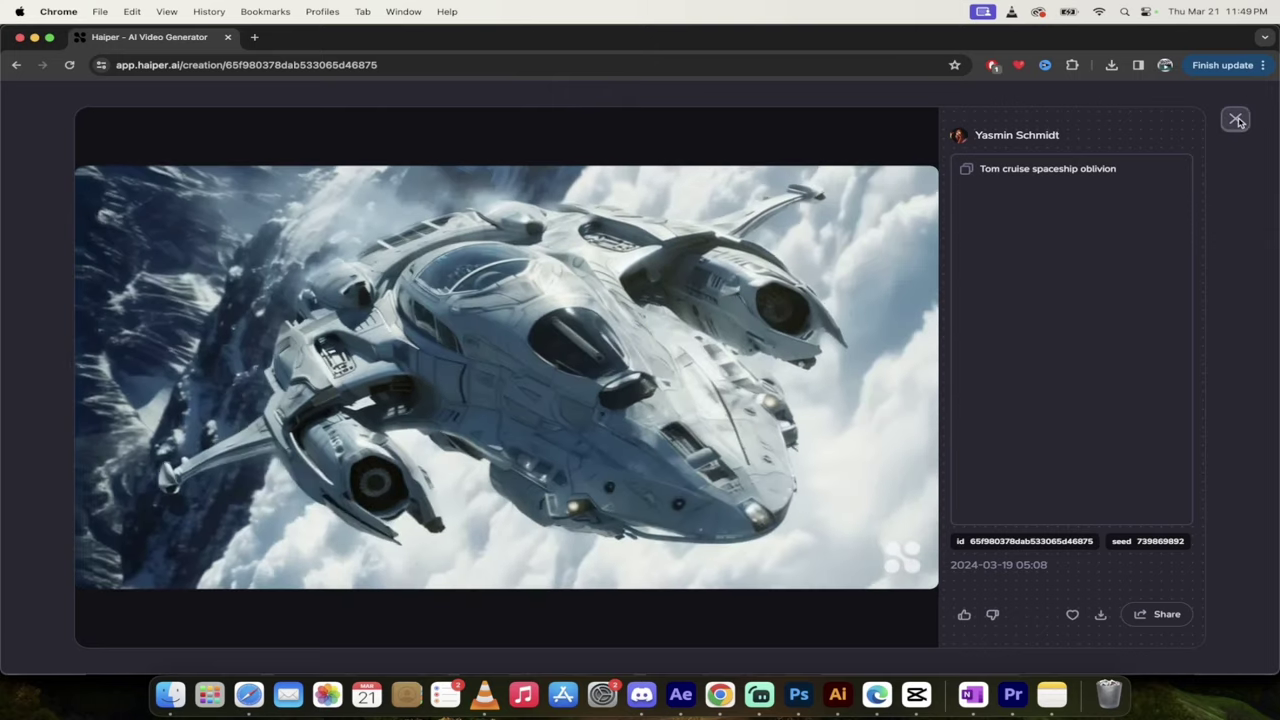
left_click(1235, 118)
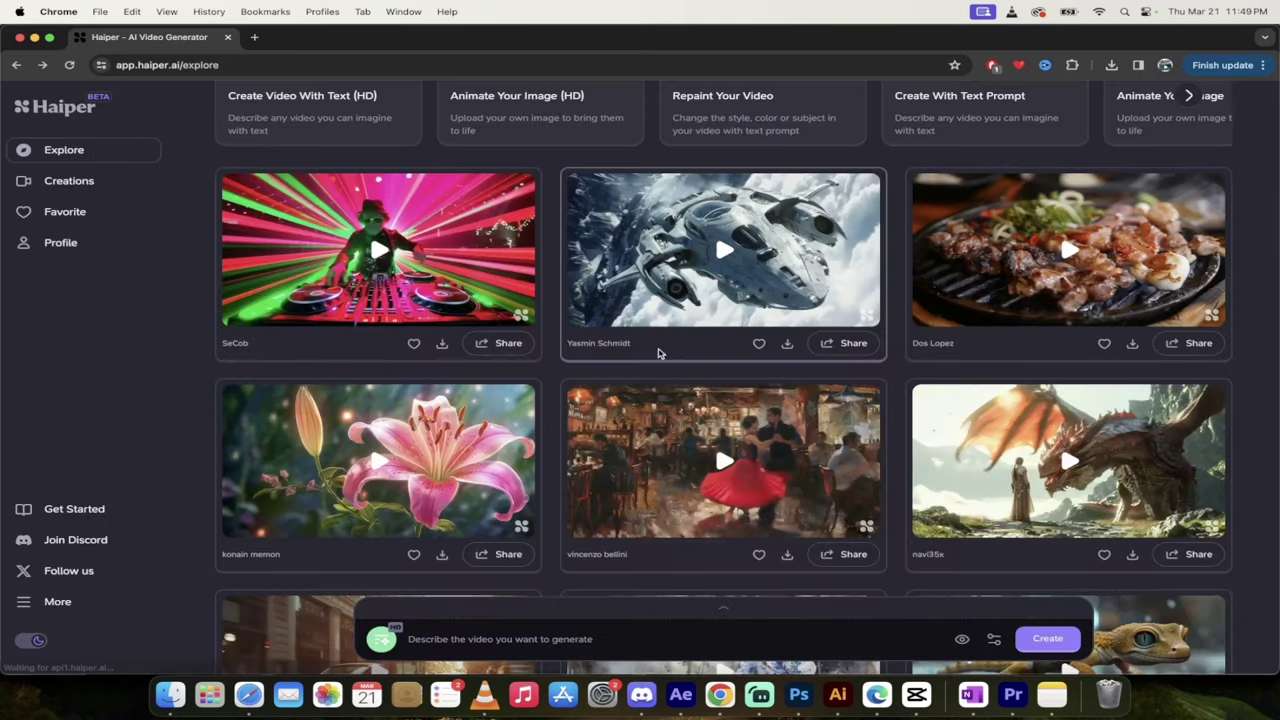
Look through all the creation modes offered at the head of the Explore page.
scroll(658, 386, "up", 2)
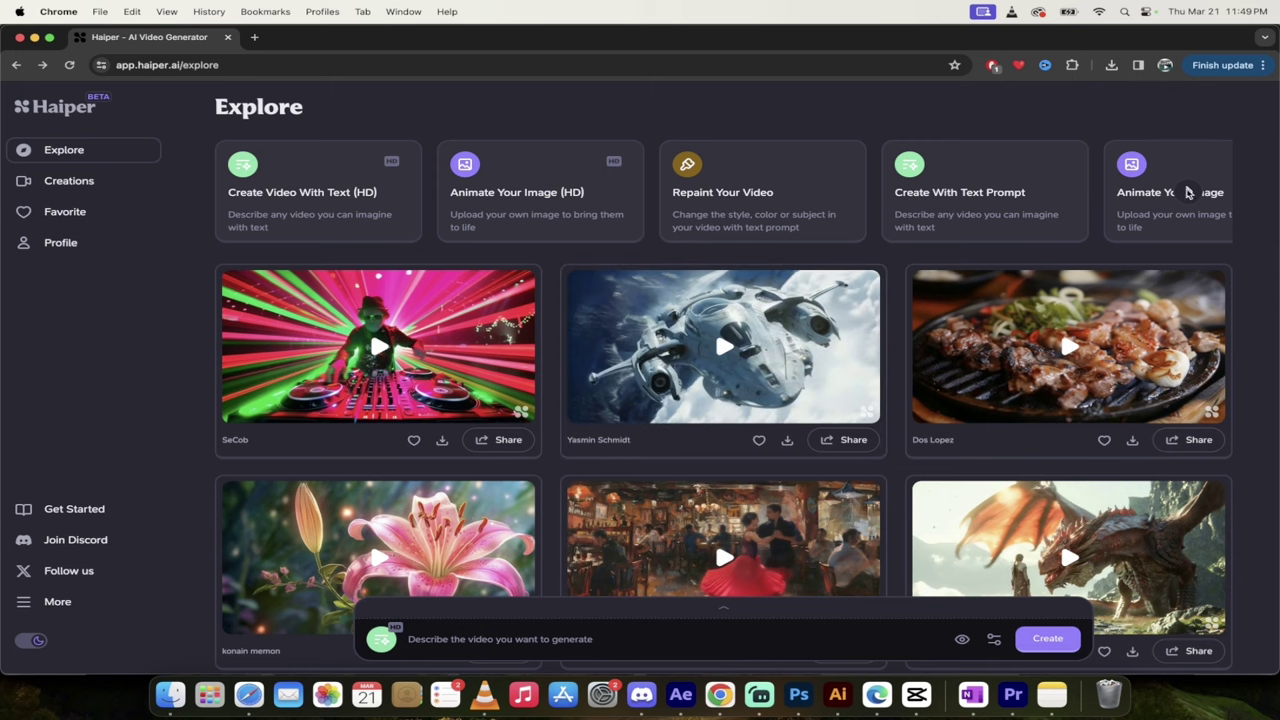
scroll(1188, 192, "right", 5)
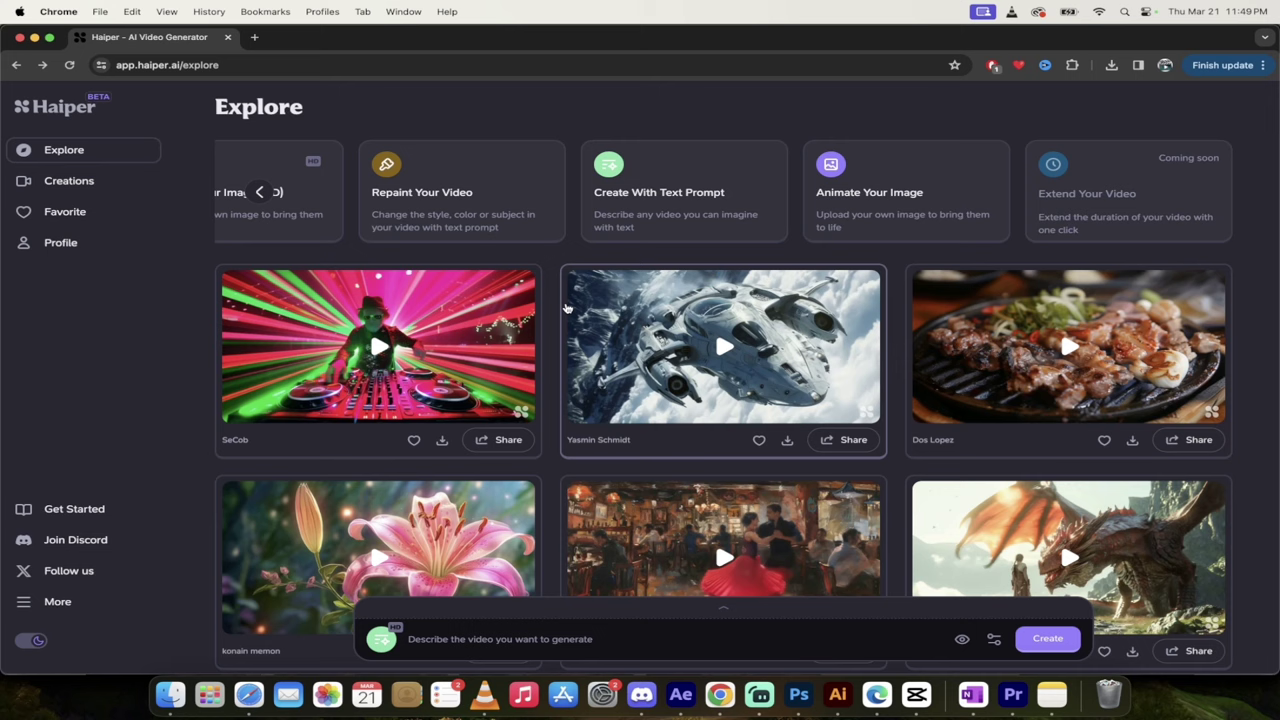
scroll(583, 205, "left", 3)
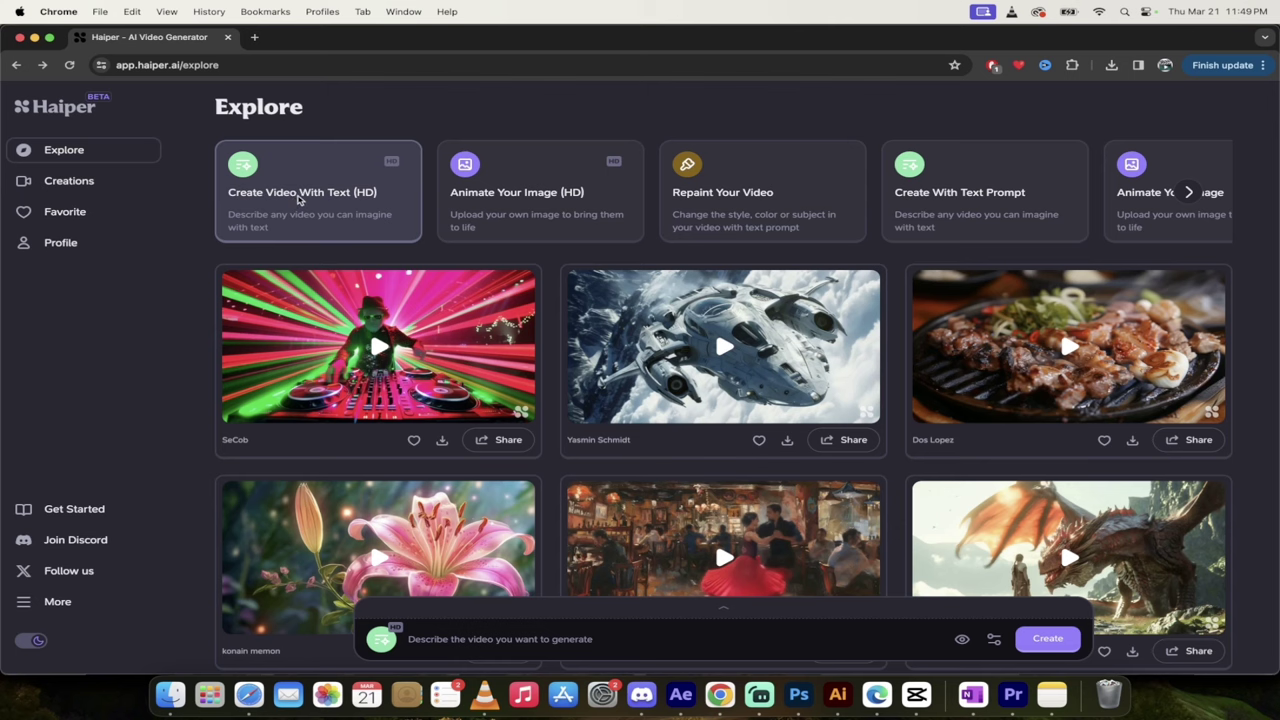
Enter the HD text-to-video prompt "Cyberpunk french bulldog on the beach, dark colors and bright background, high contrast, cool ghost in the shell style".
left_click(297, 199)
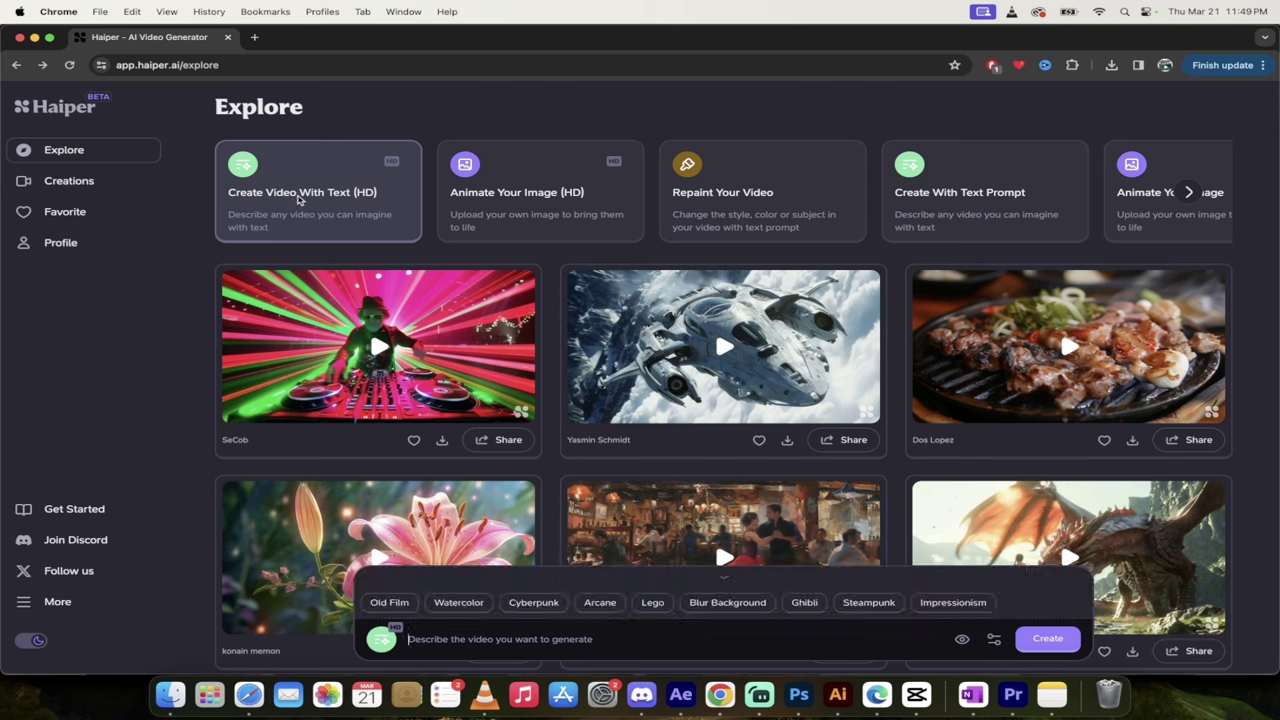
left_click(450, 641)
type("Cyberpunk fr")
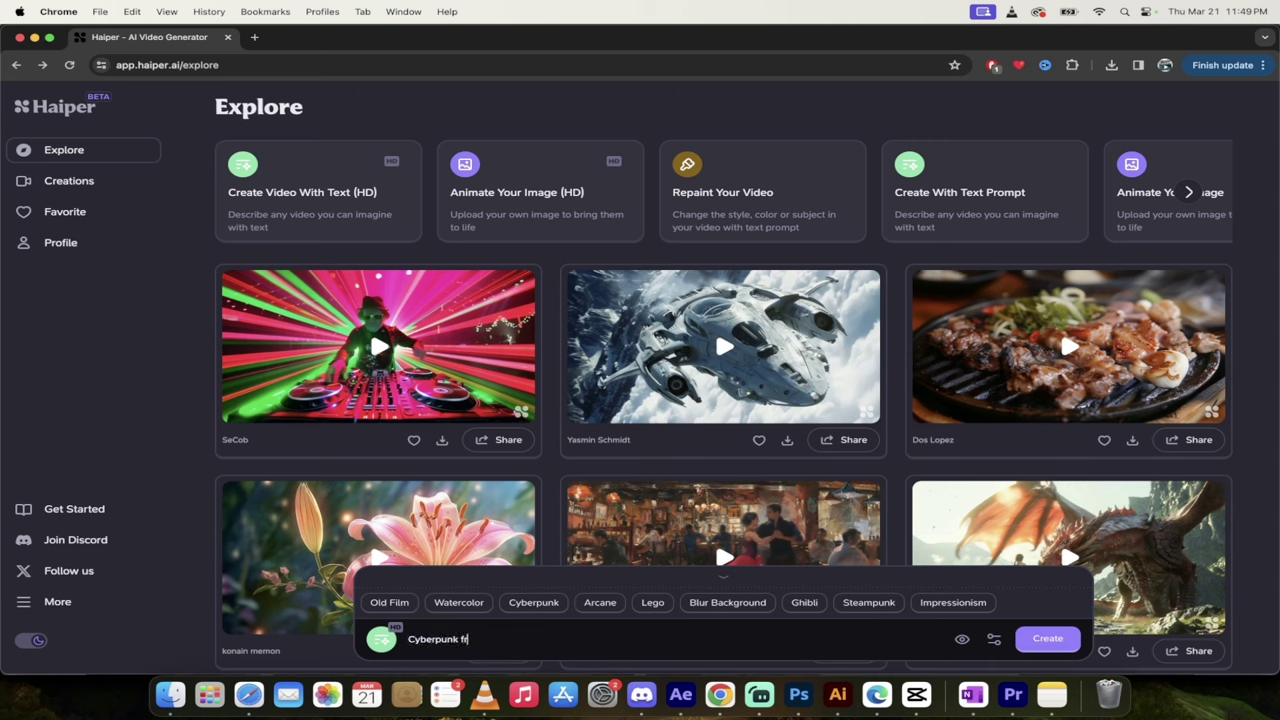
type("ench bulldo g on the beach, d")
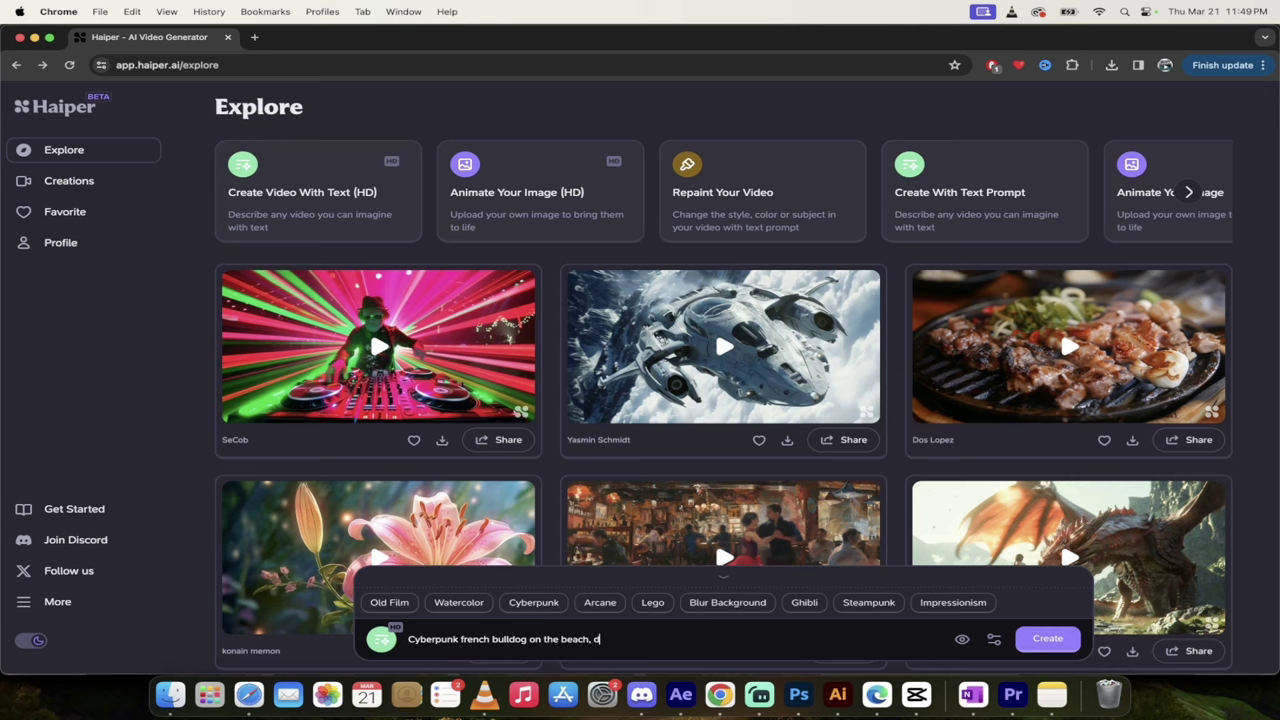
type("ark colors and bright background, high contrast, cool")
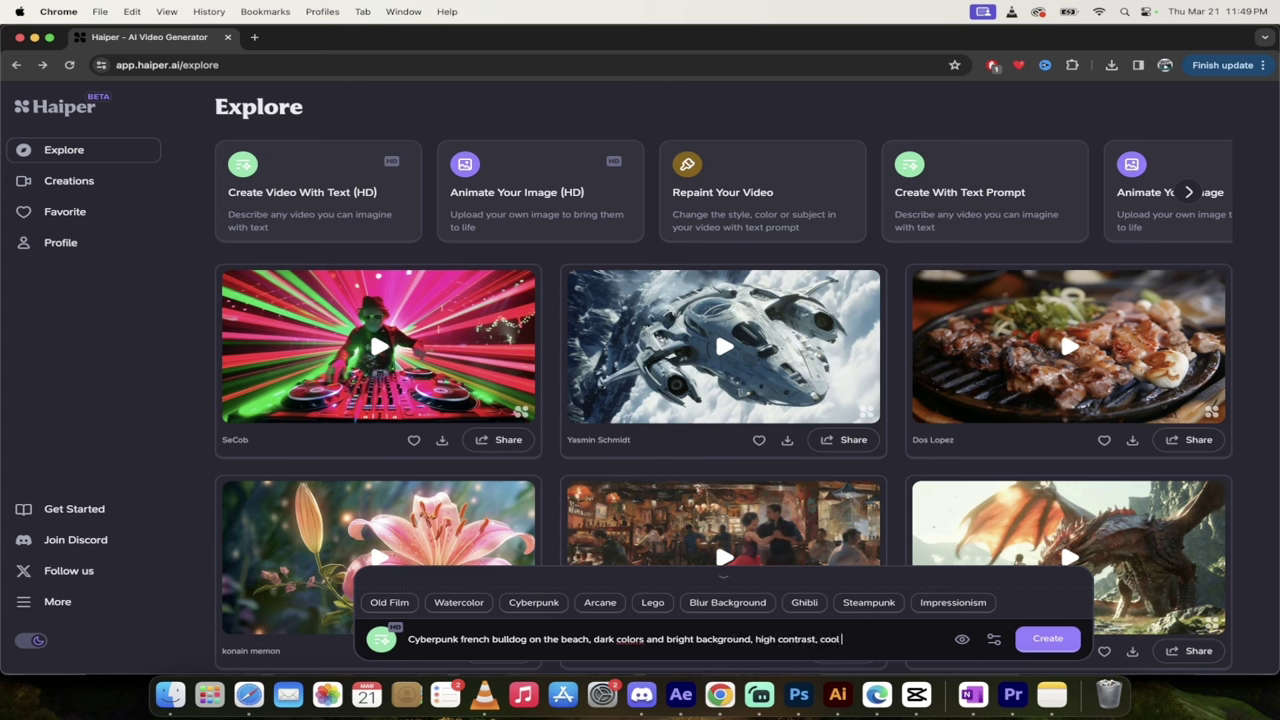
type(" ghost in the shell style")
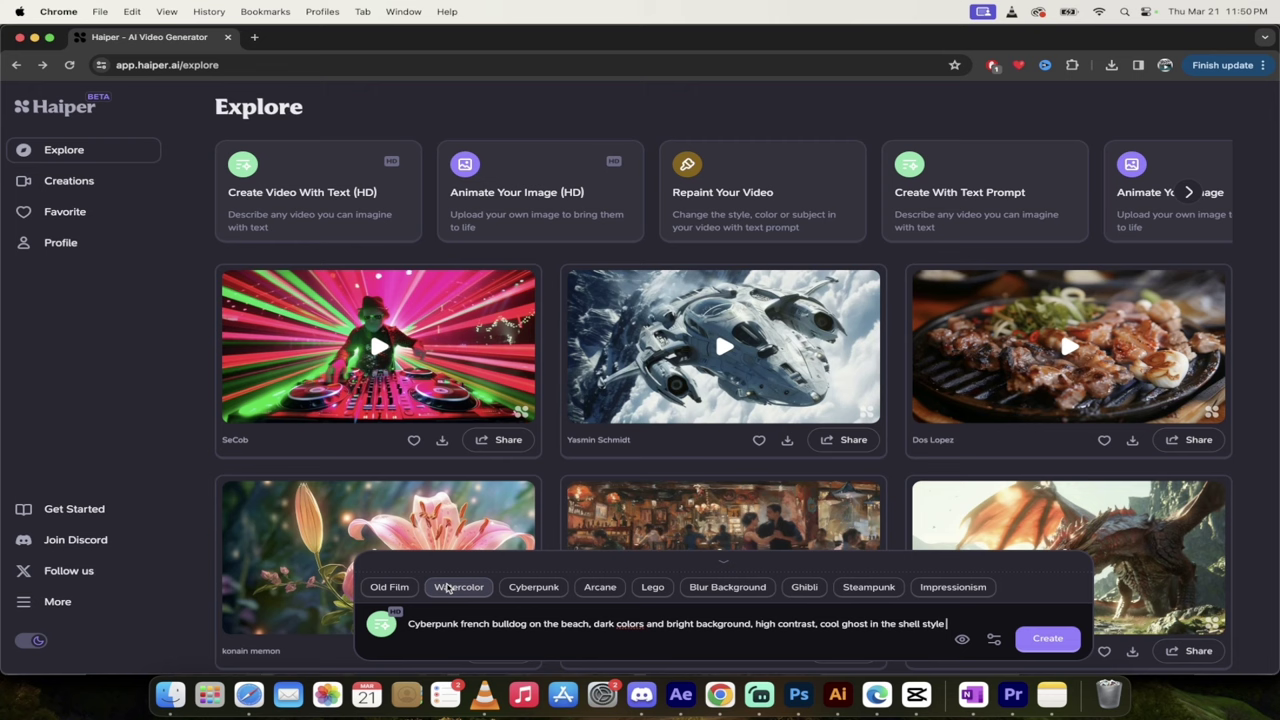
Add the Cyberpunk style preset to the prompt and generate the video.
left_click(542, 591)
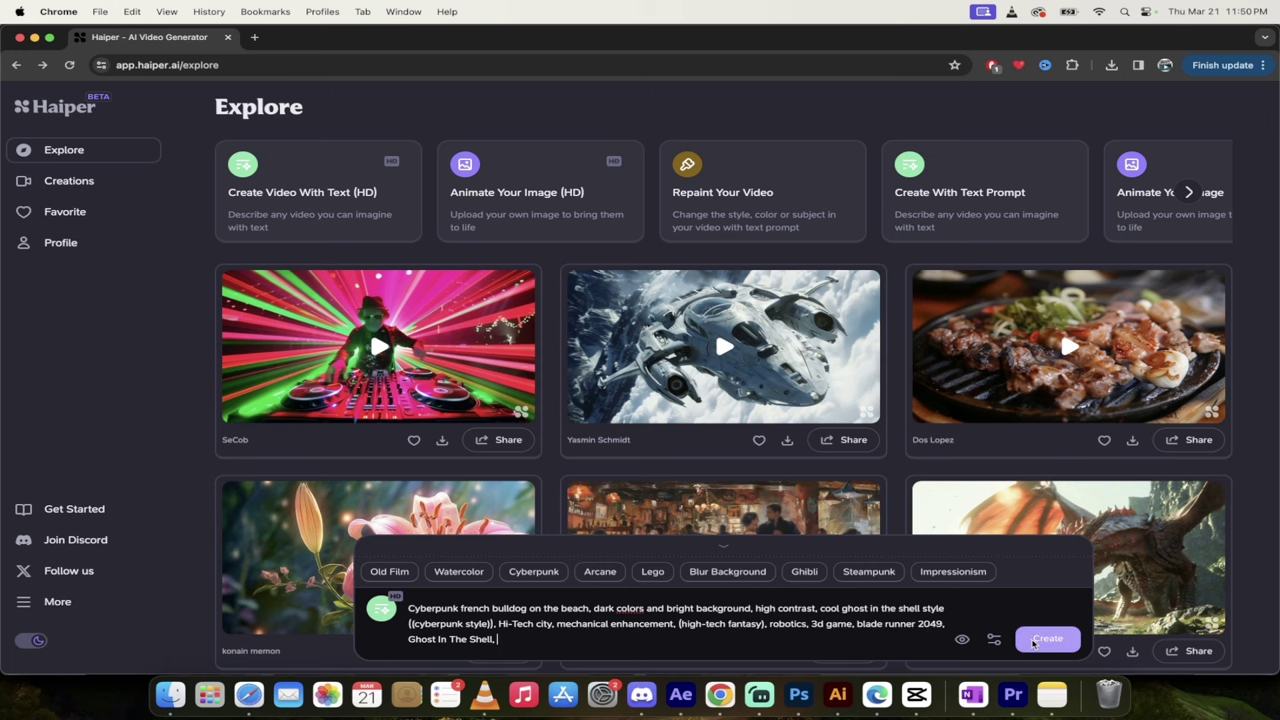
left_click(1040, 639)
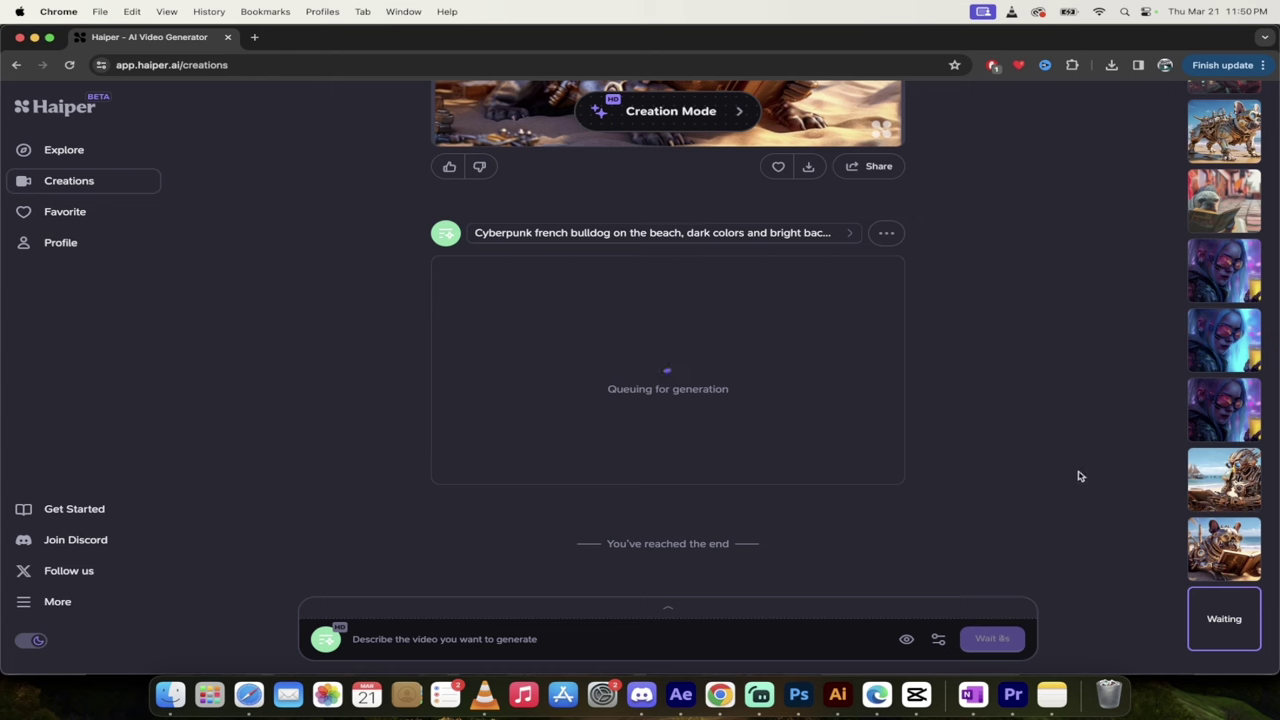
Play the earlier creations of the black-and-white dog and of the French bulldog reading a book in a cyberpunk city.
scroll(1219, 361, "up", 1)
scroll(1219, 361, "up", 5)
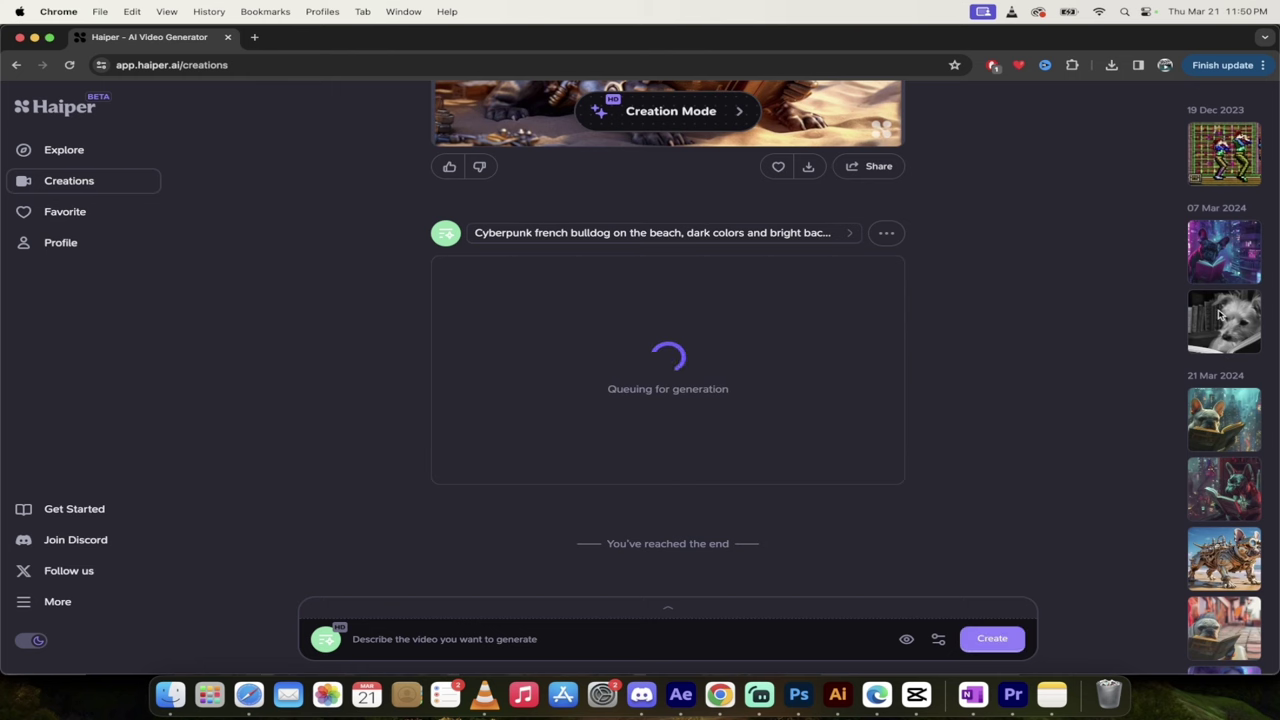
left_click(1219, 316)
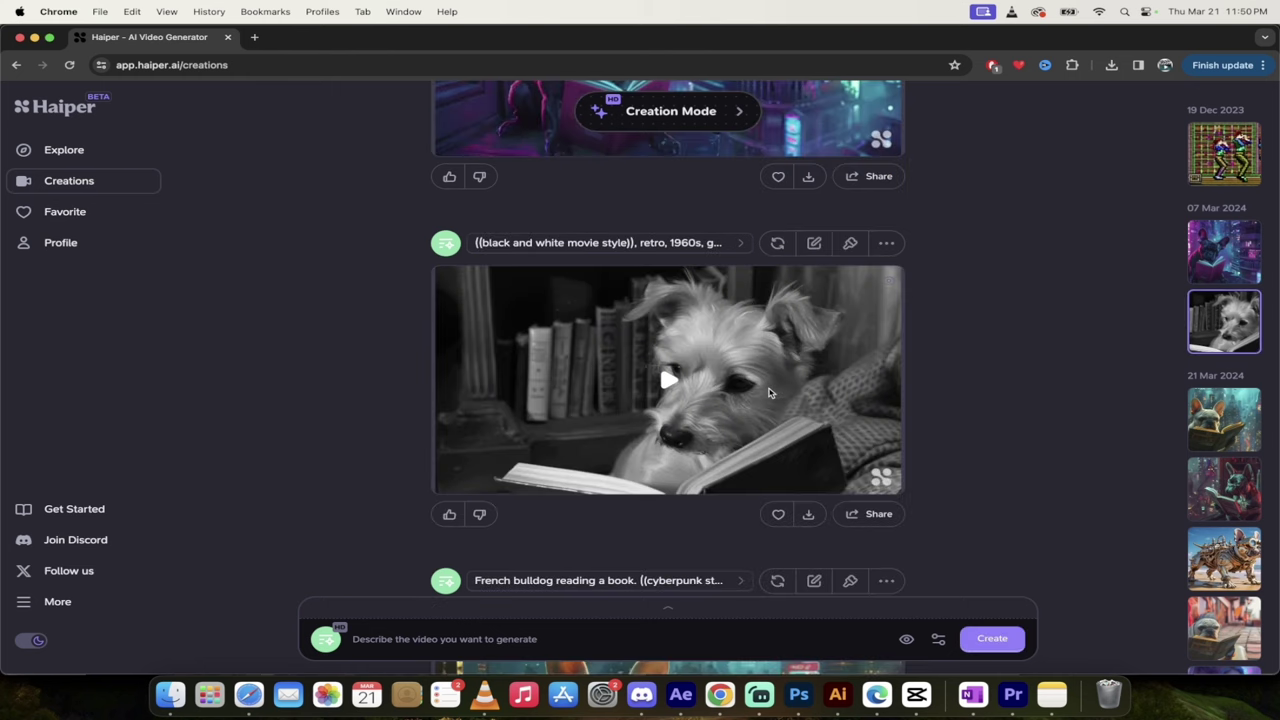
mouse_move(607, 307)
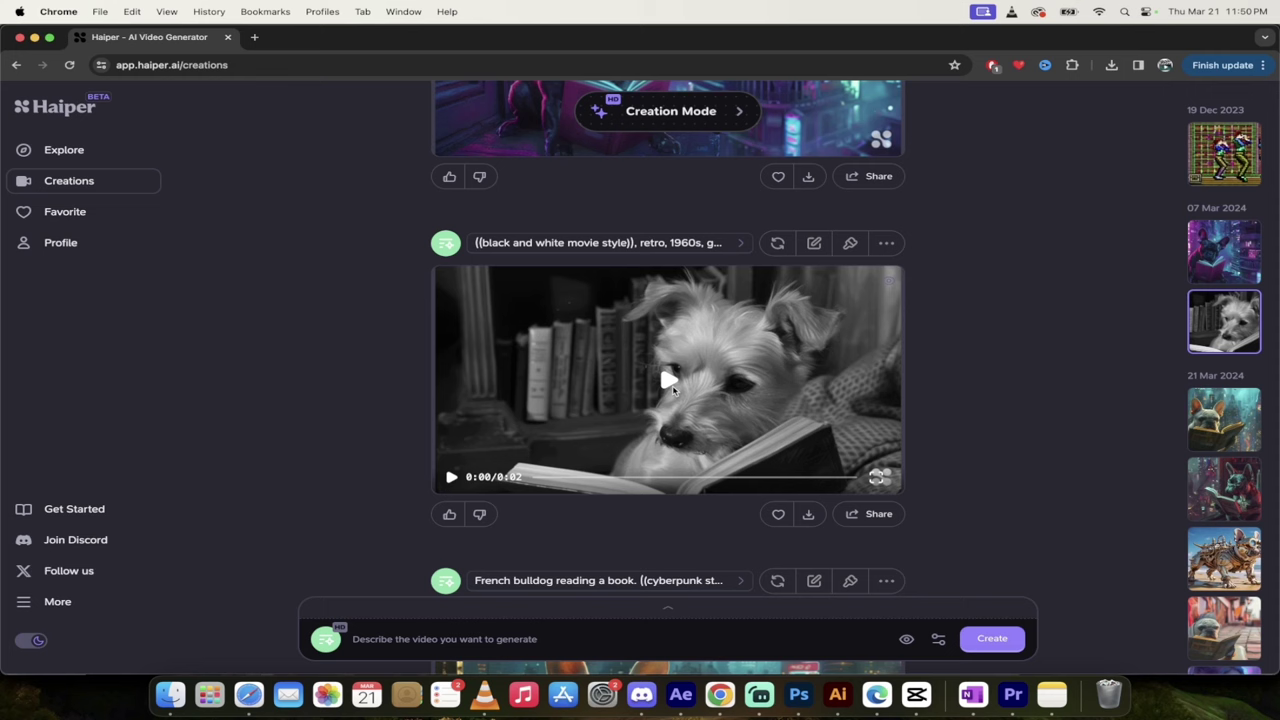
left_click(670, 385)
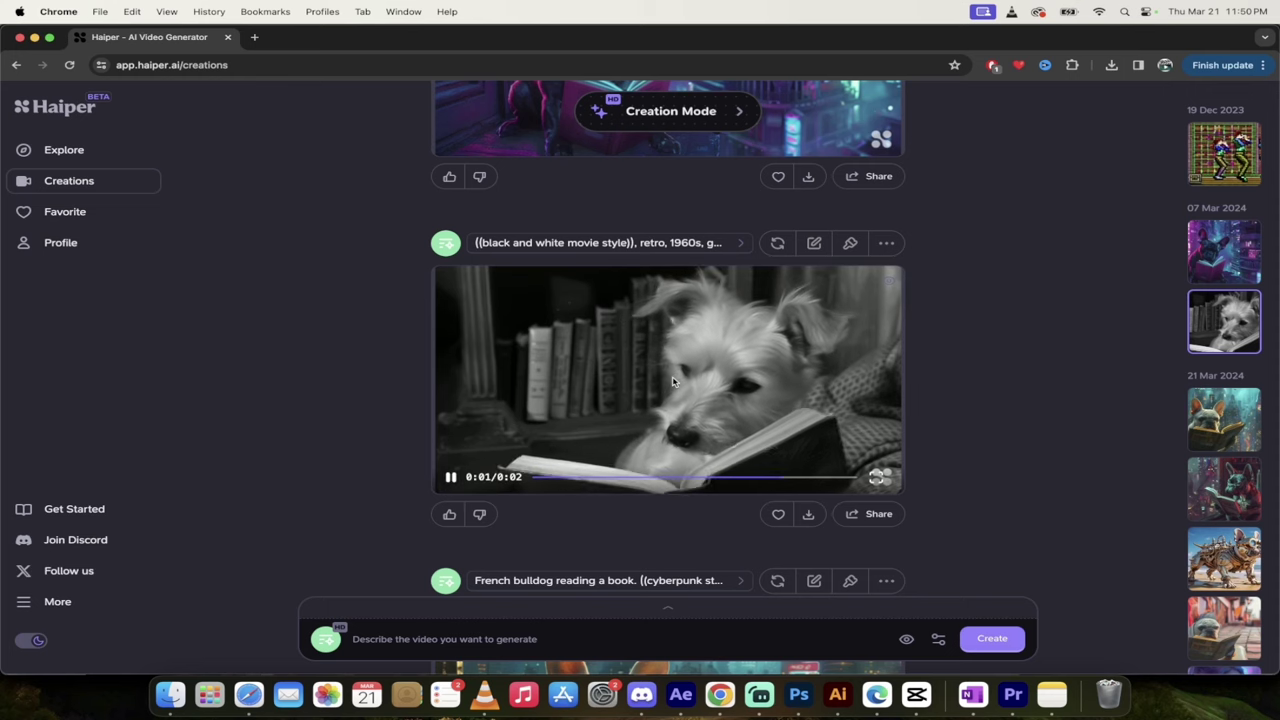
scroll(1150, 374, "down", 2)
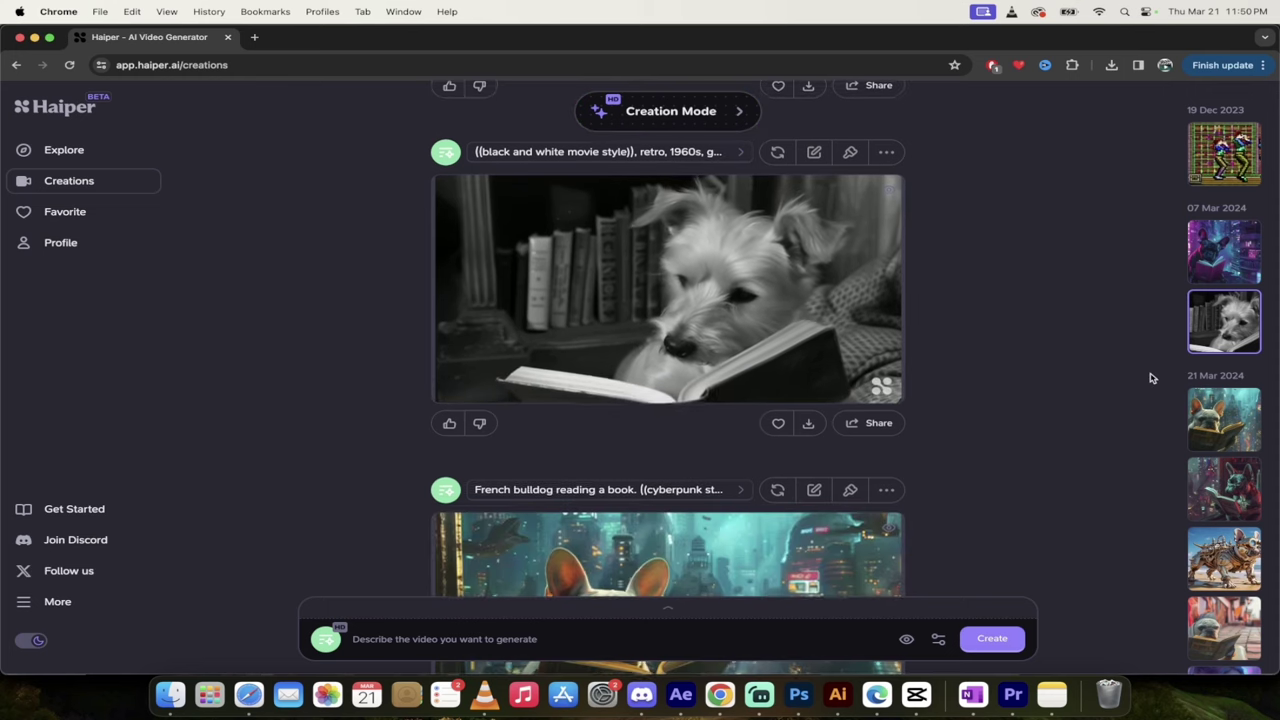
scroll(1217, 400, "down", 2)
left_click(1217, 300)
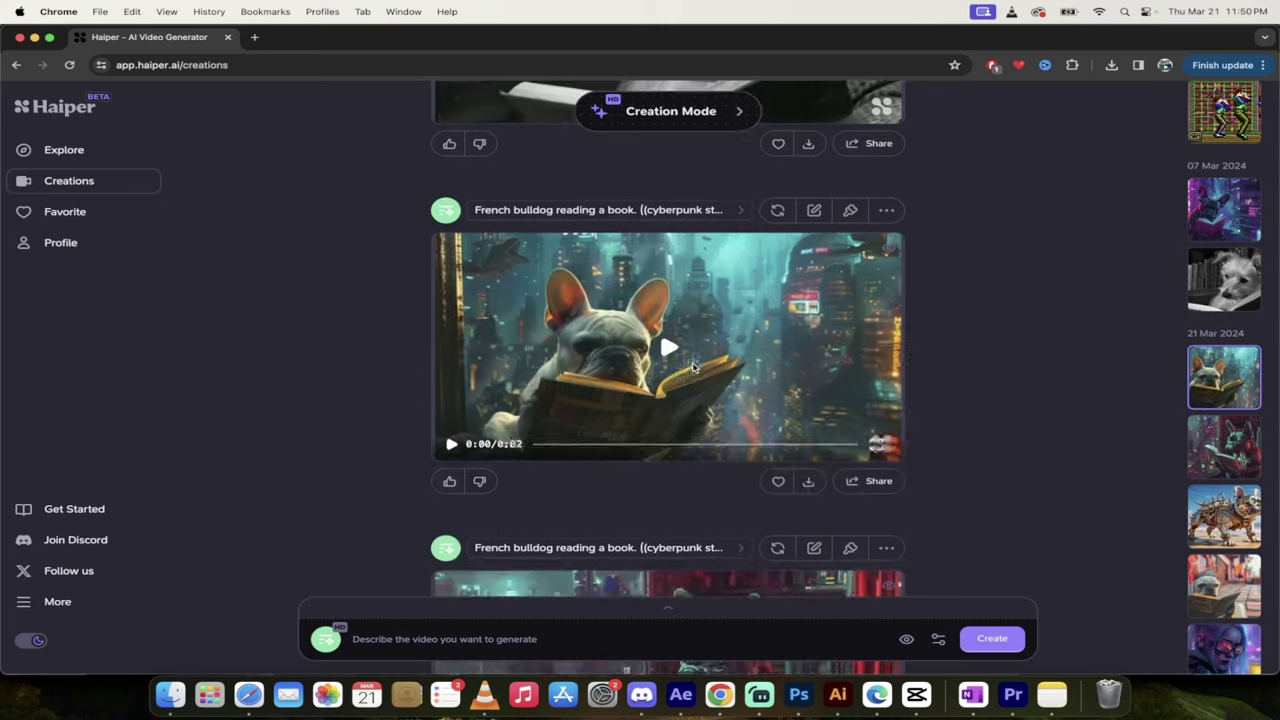
left_click(676, 326)
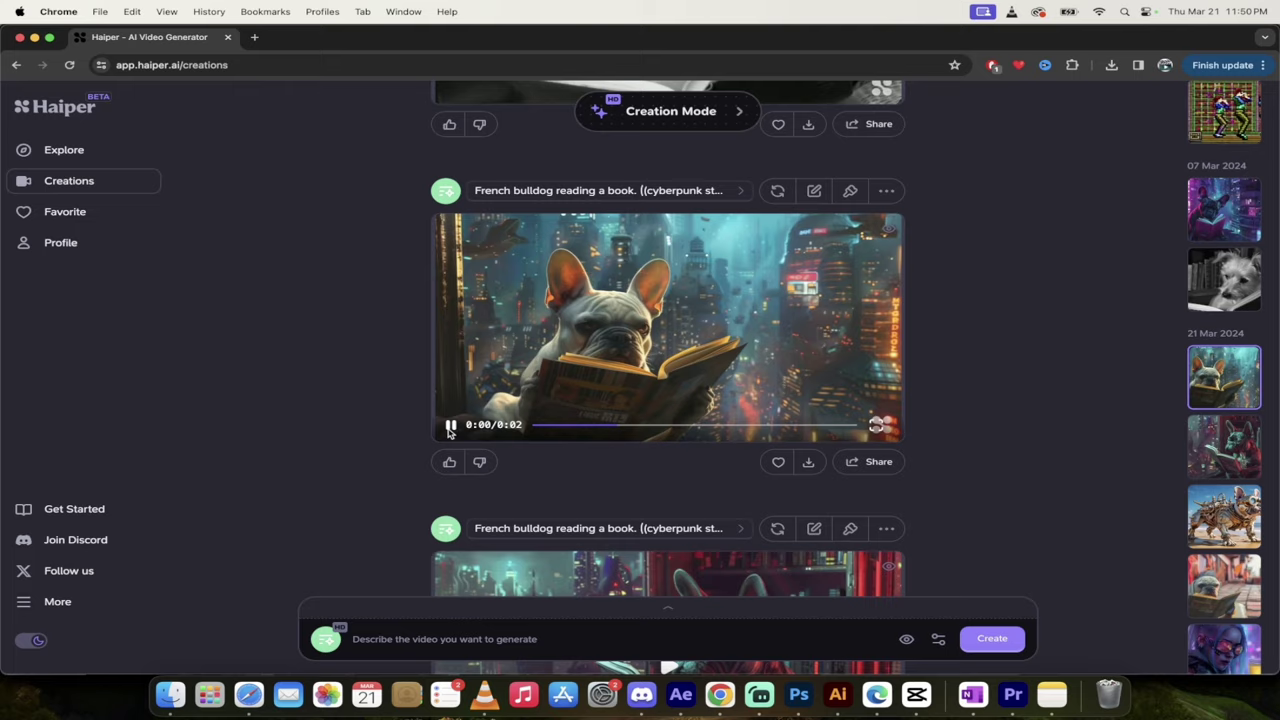
Play the steampunk bulldog walking on the beach and the first cyberpunk female drinking a beer video.
scroll(680, 390, "down", 5)
scroll(800, 365, "down", 3)
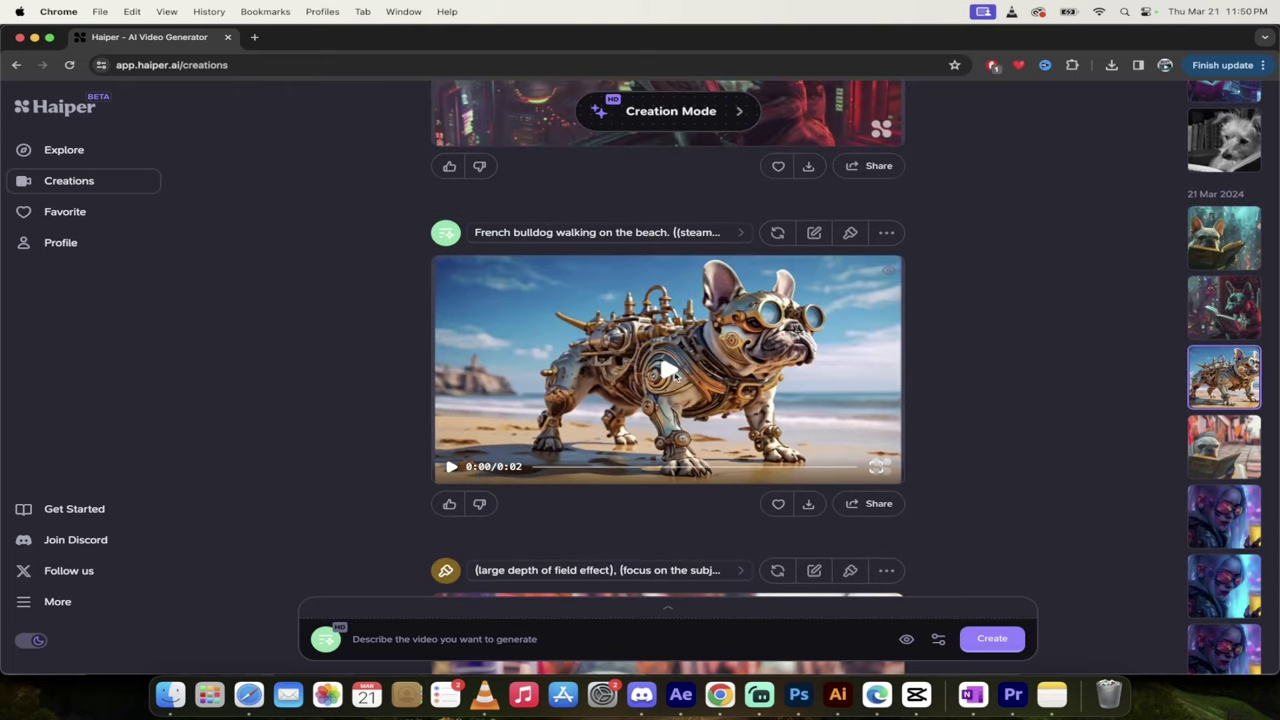
left_click(672, 373)
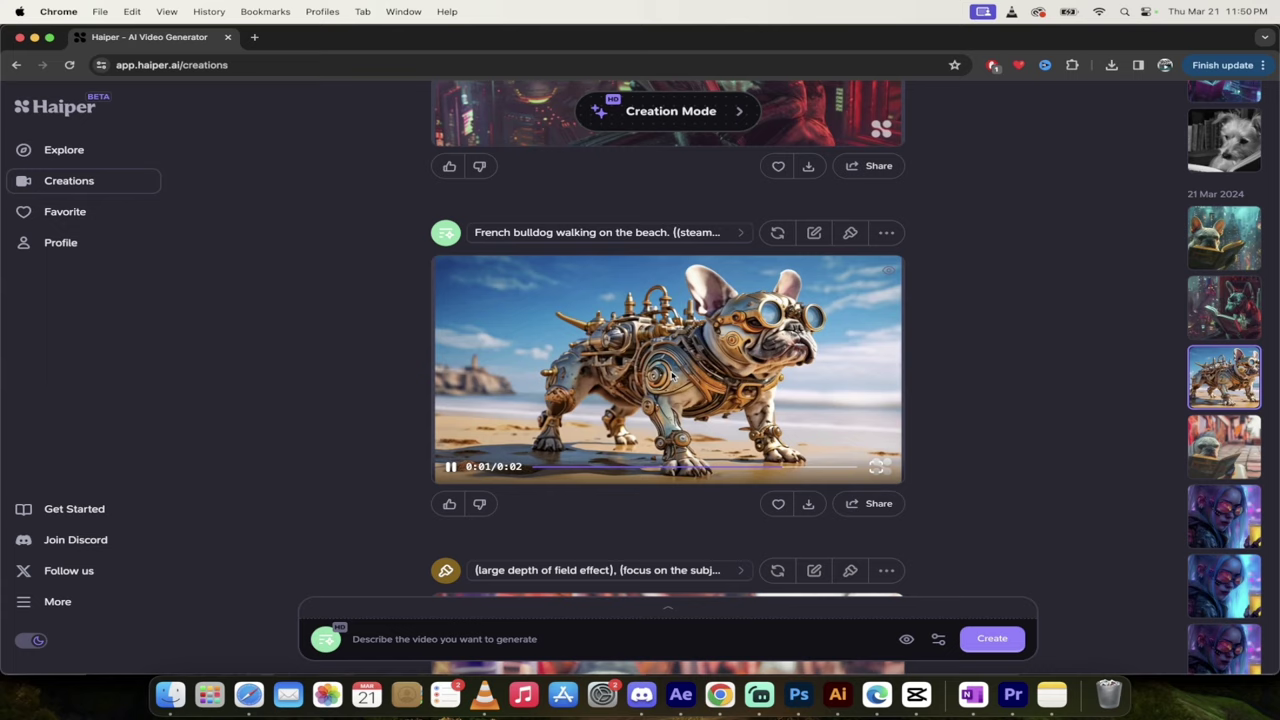
scroll(672, 373, "down", 5)
scroll(866, 392, "down", 5)
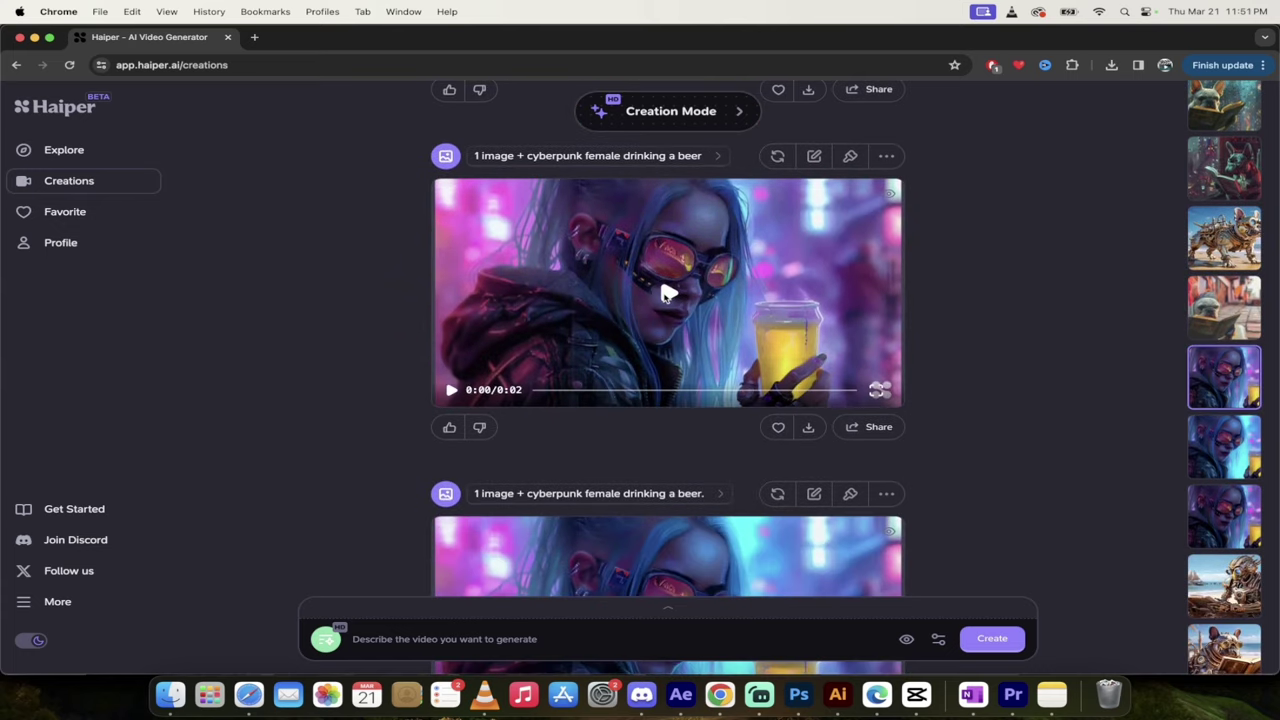
left_click(668, 294)
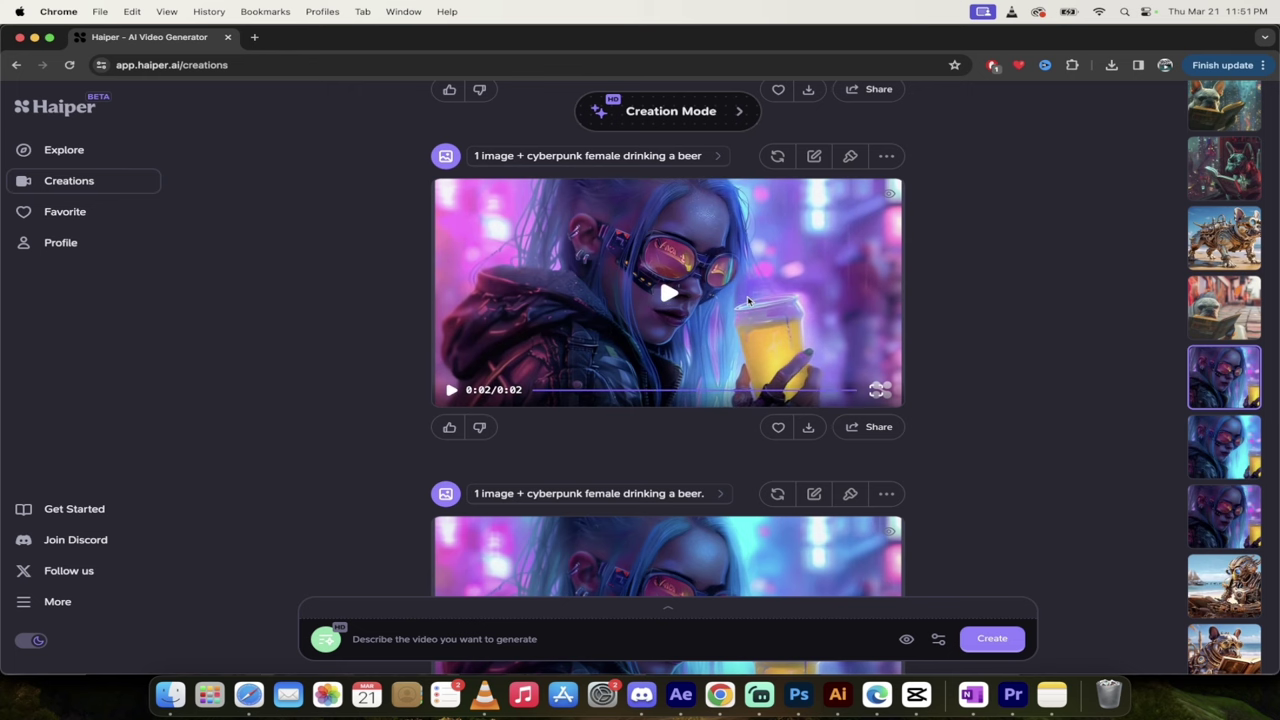
Play the newly generated cyberpunk French bulldog beach video and open its full prompt details.
scroll(748, 300, "down", 10)
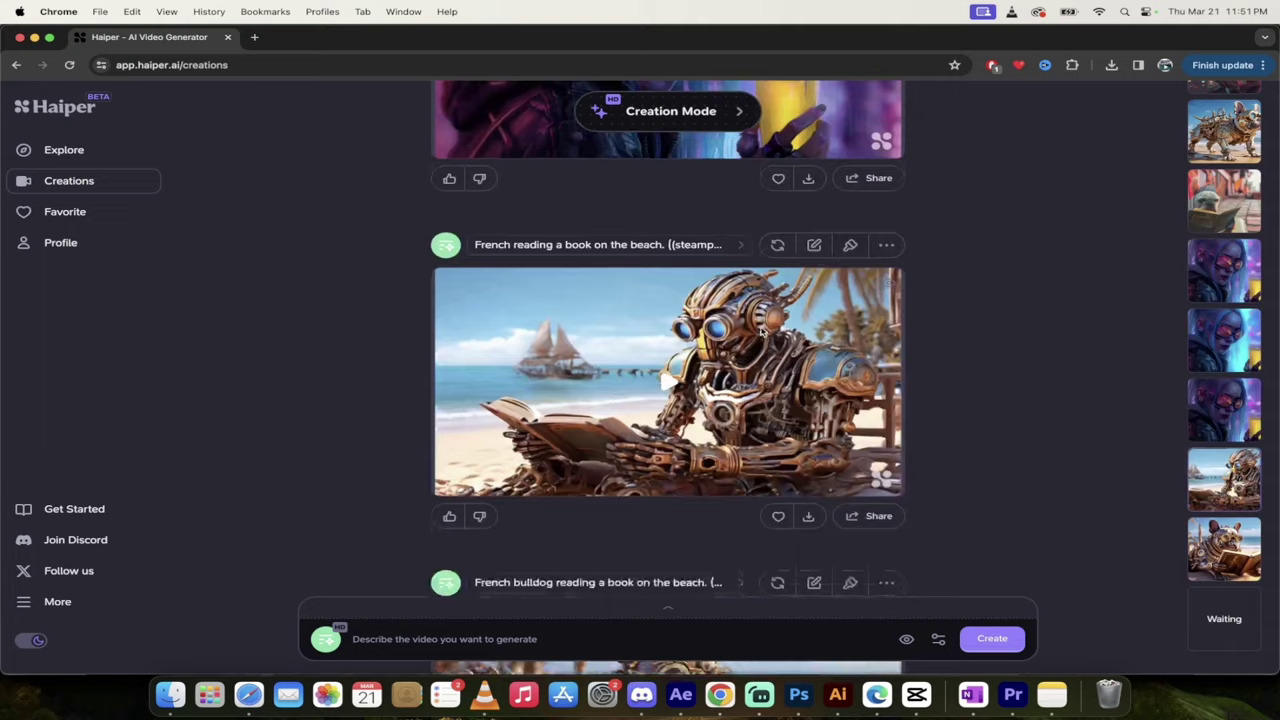
scroll(761, 331, "down", 10)
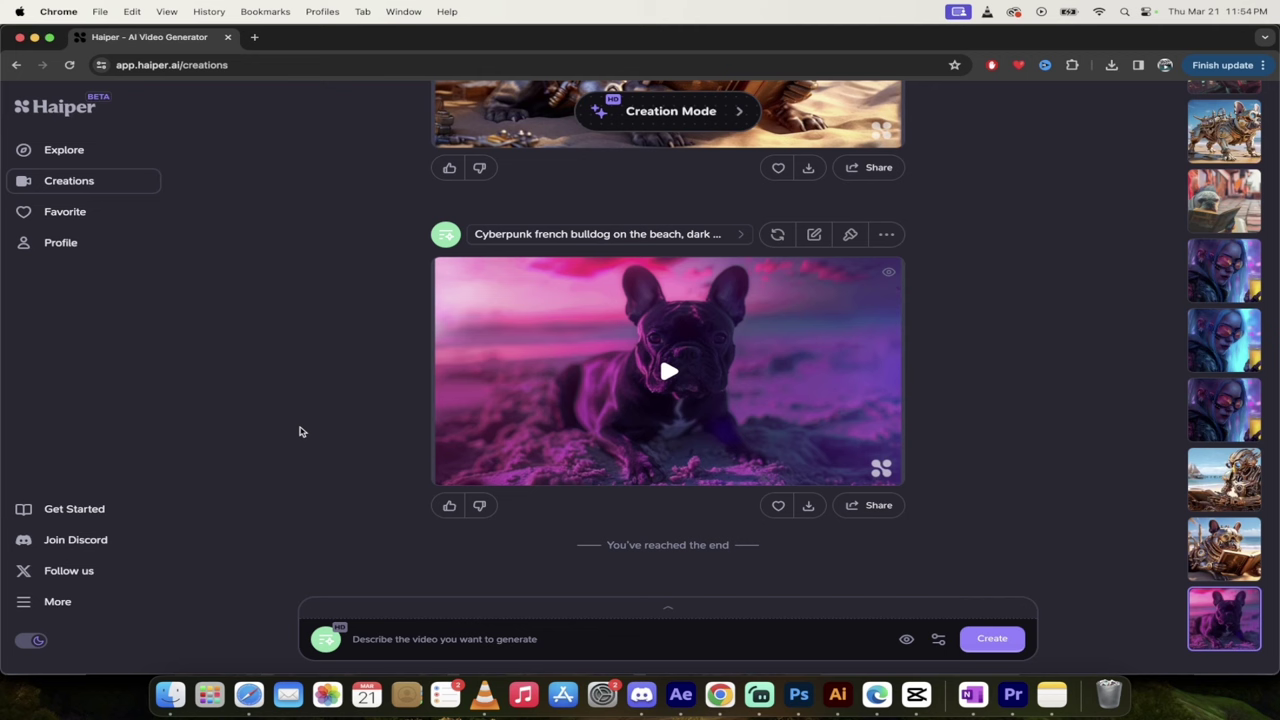
left_click(675, 378)
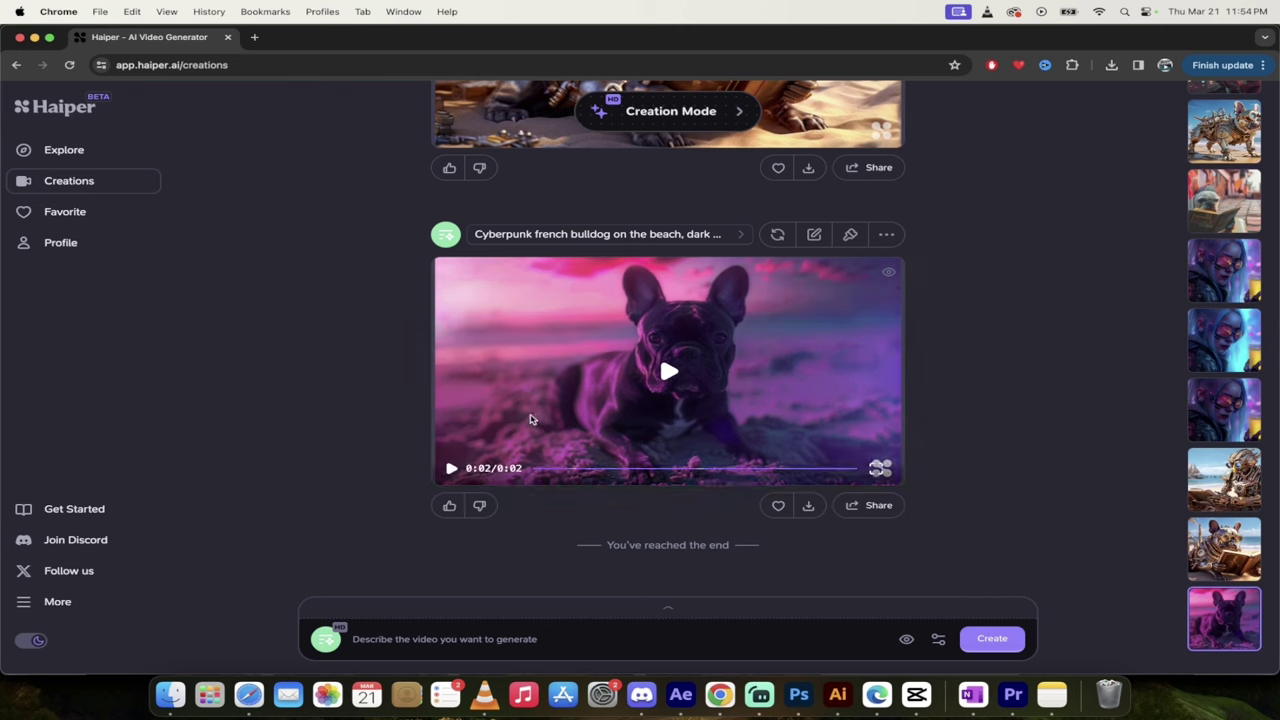
left_click(743, 236)
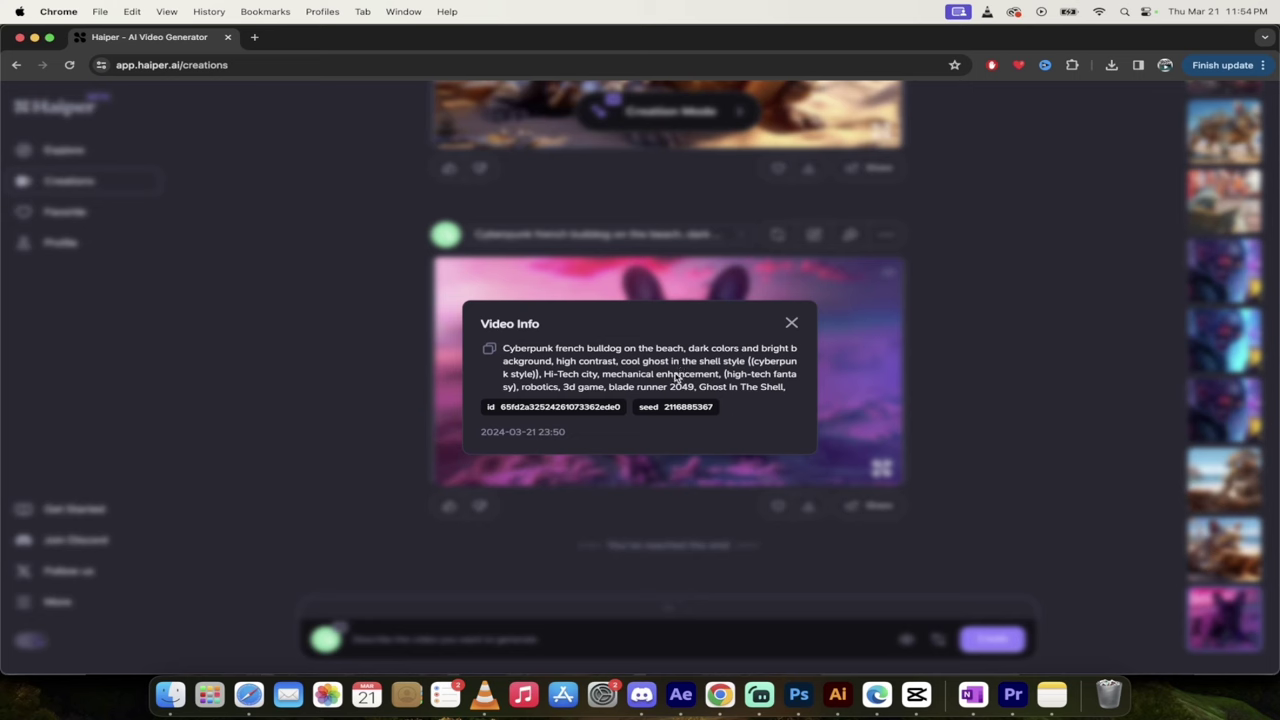
Try varying the French bulldog video's prompt by replacing "on the beach" with "at the airport".
left_click(792, 325)
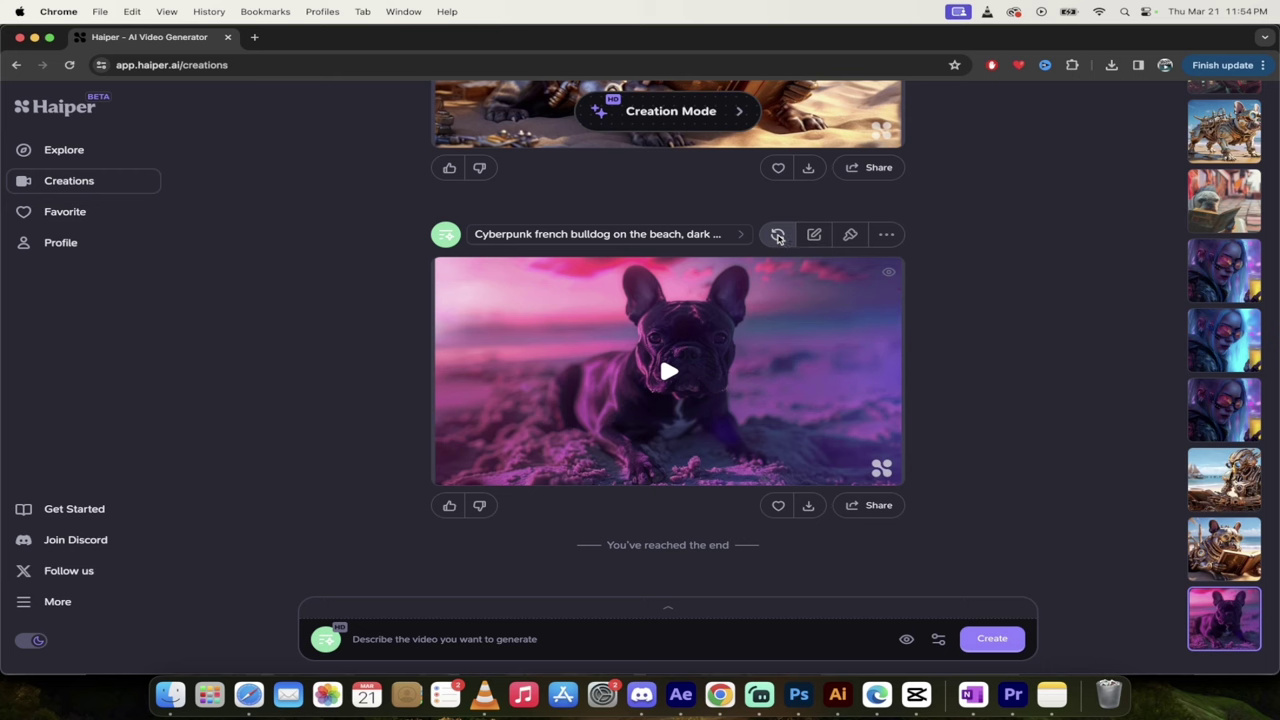
left_click(813, 238)
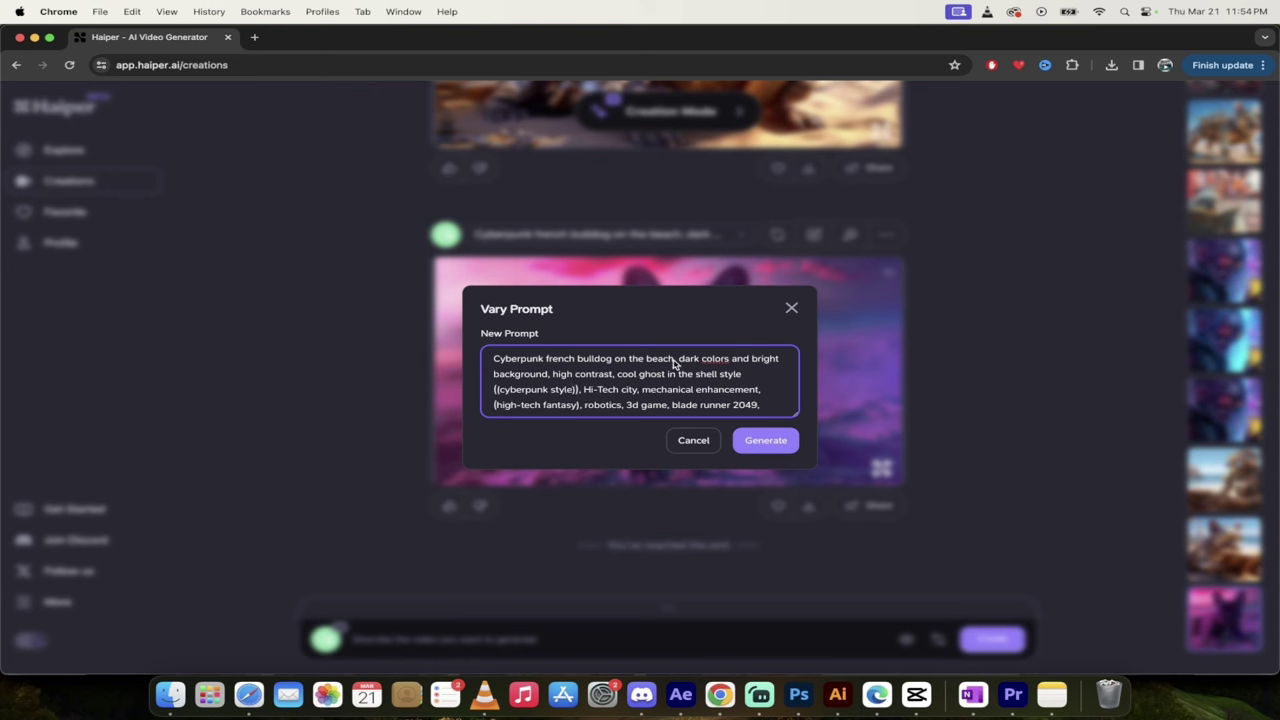
left_click_drag(672, 362, 617, 365)
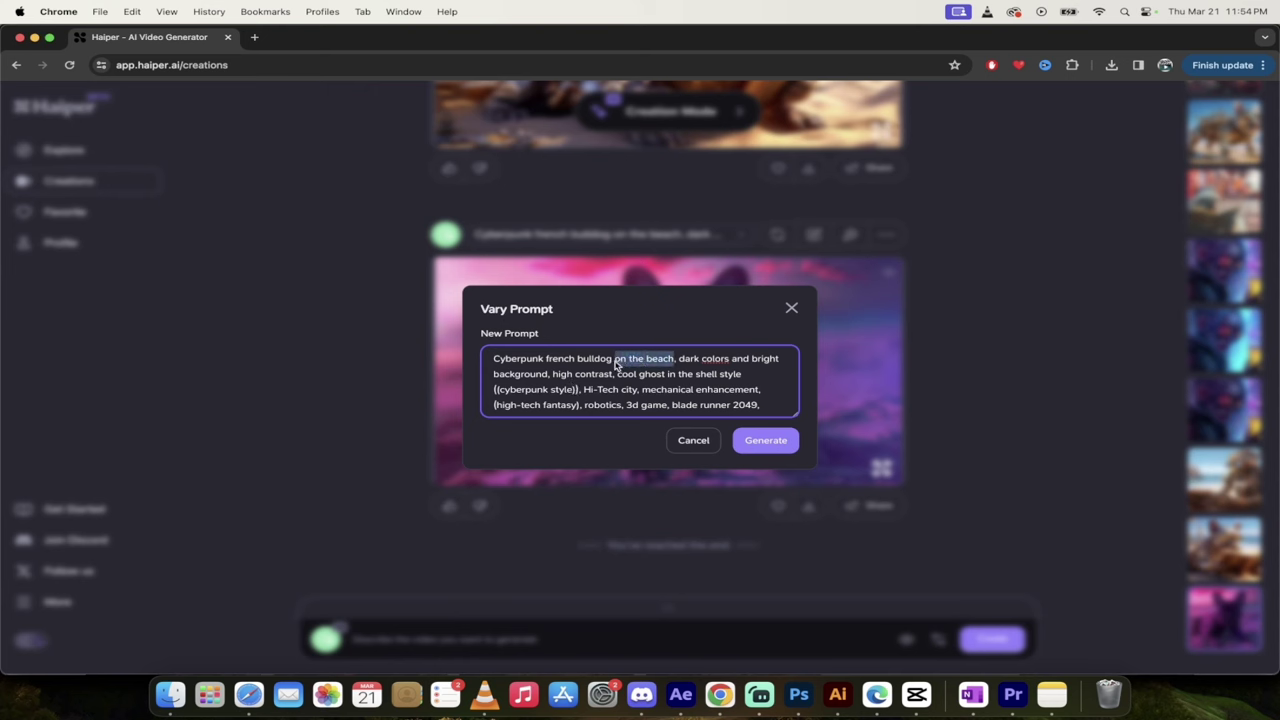
type("at the a")
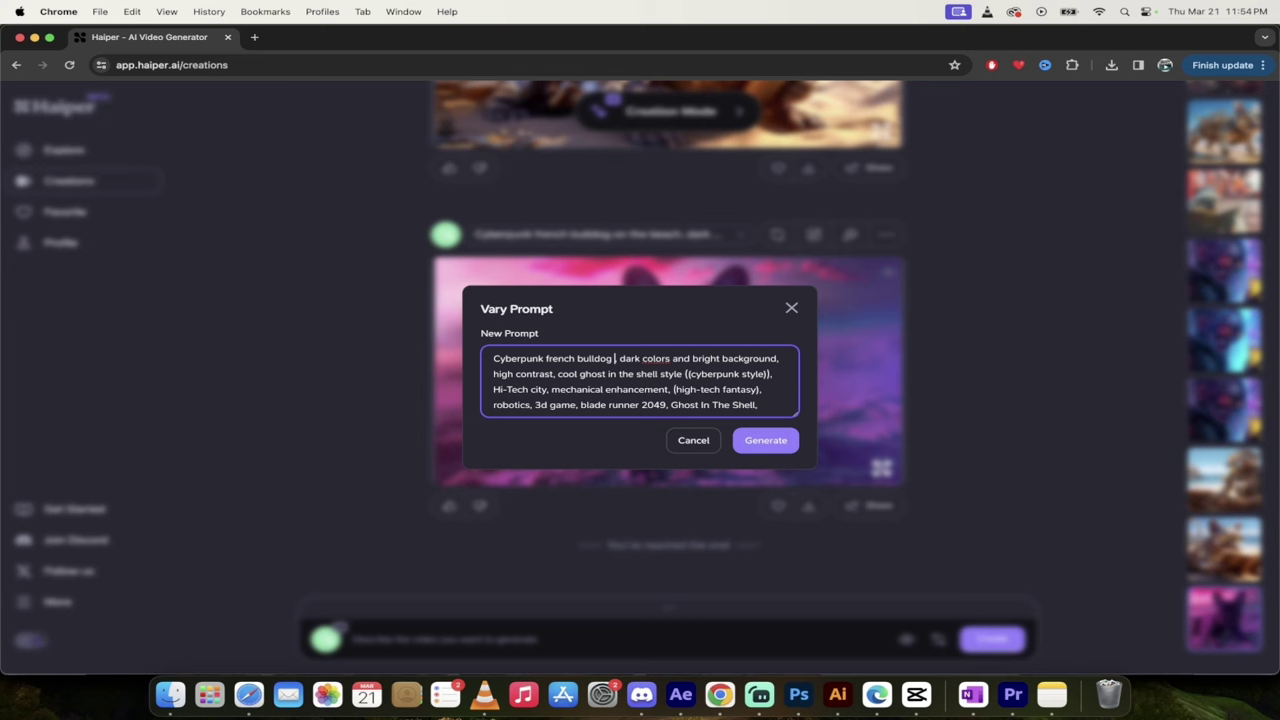
type("irport")
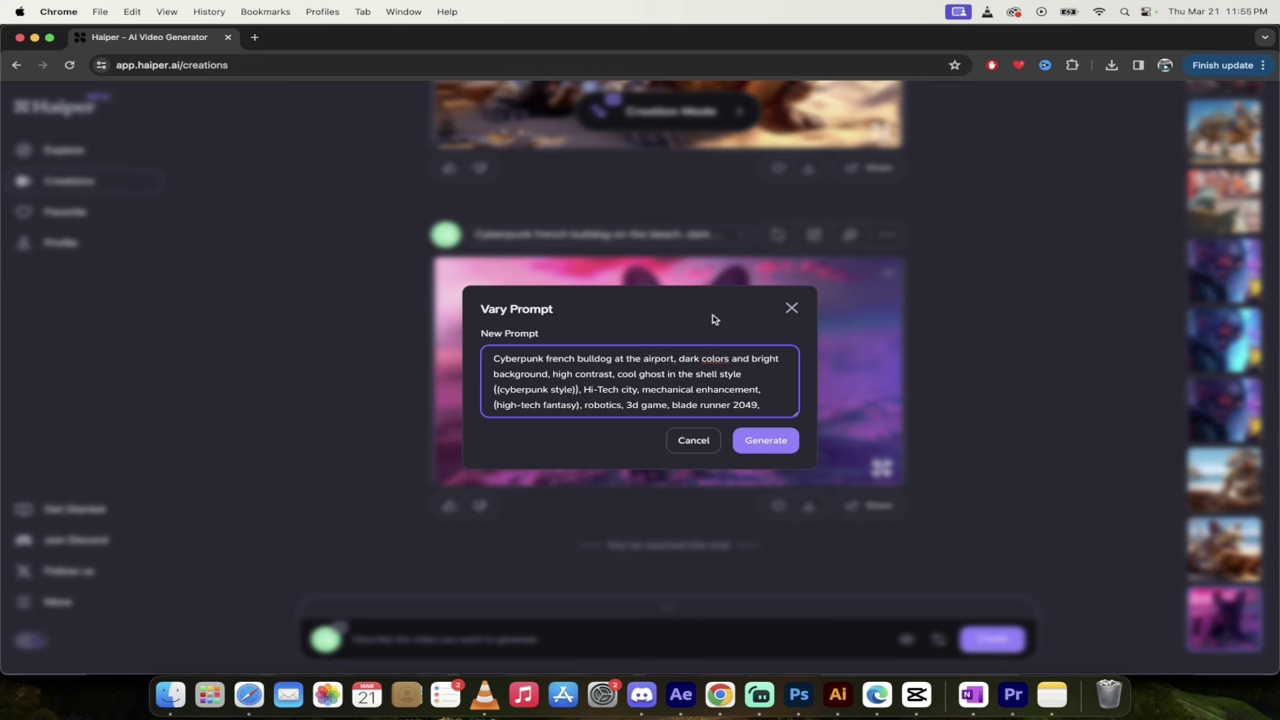
left_click(791, 308)
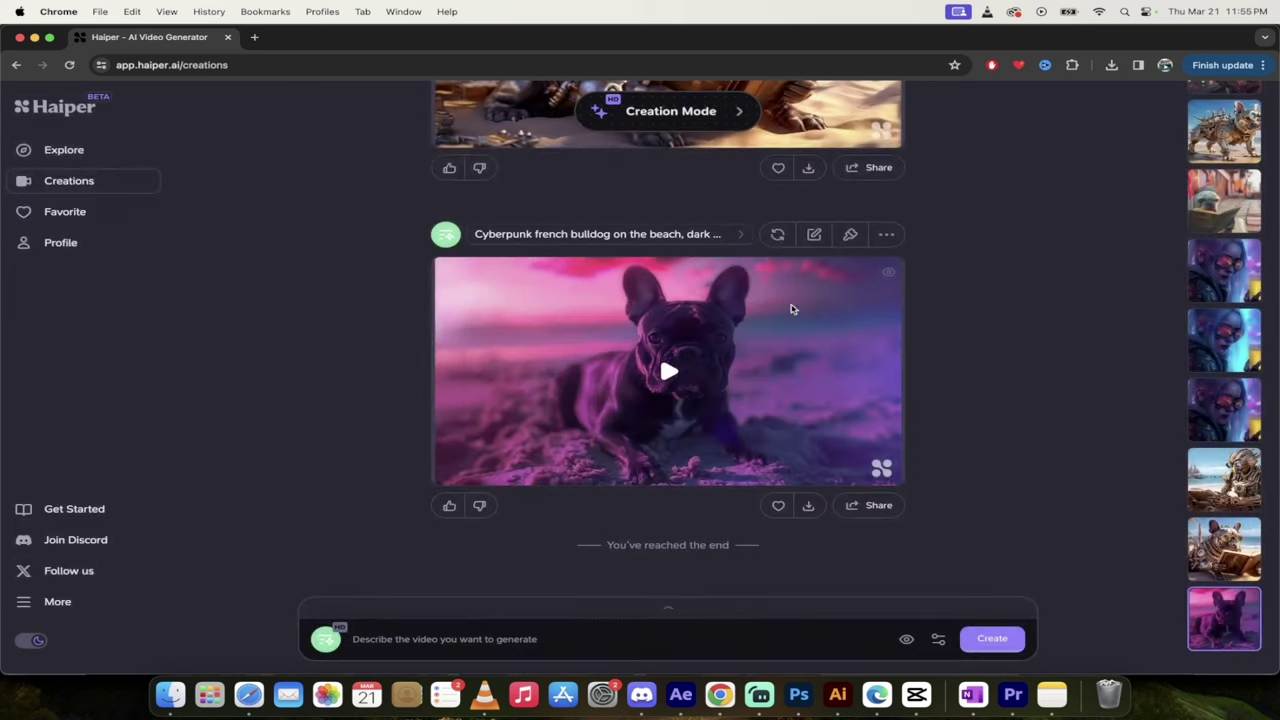
Open the French bulldog beach video for repainting and mask the whole dog, including its hindquarters, as the region to vary.
left_click(851, 235)
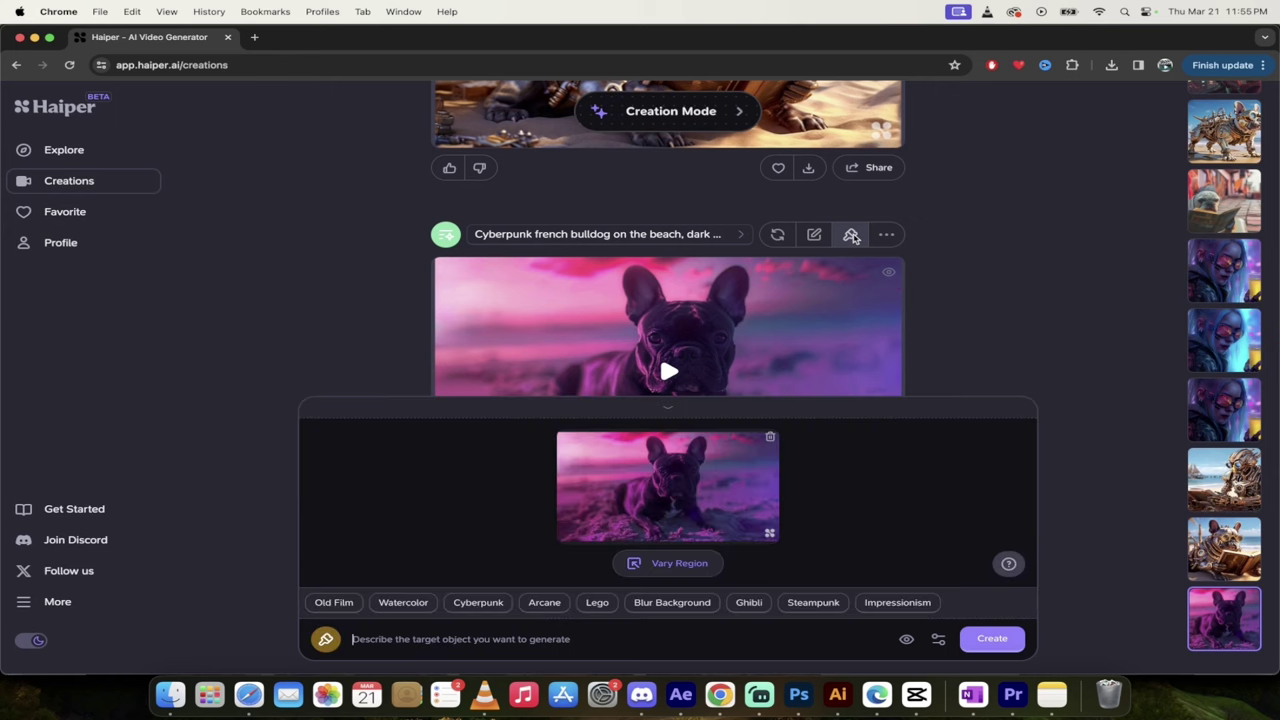
left_click(673, 566)
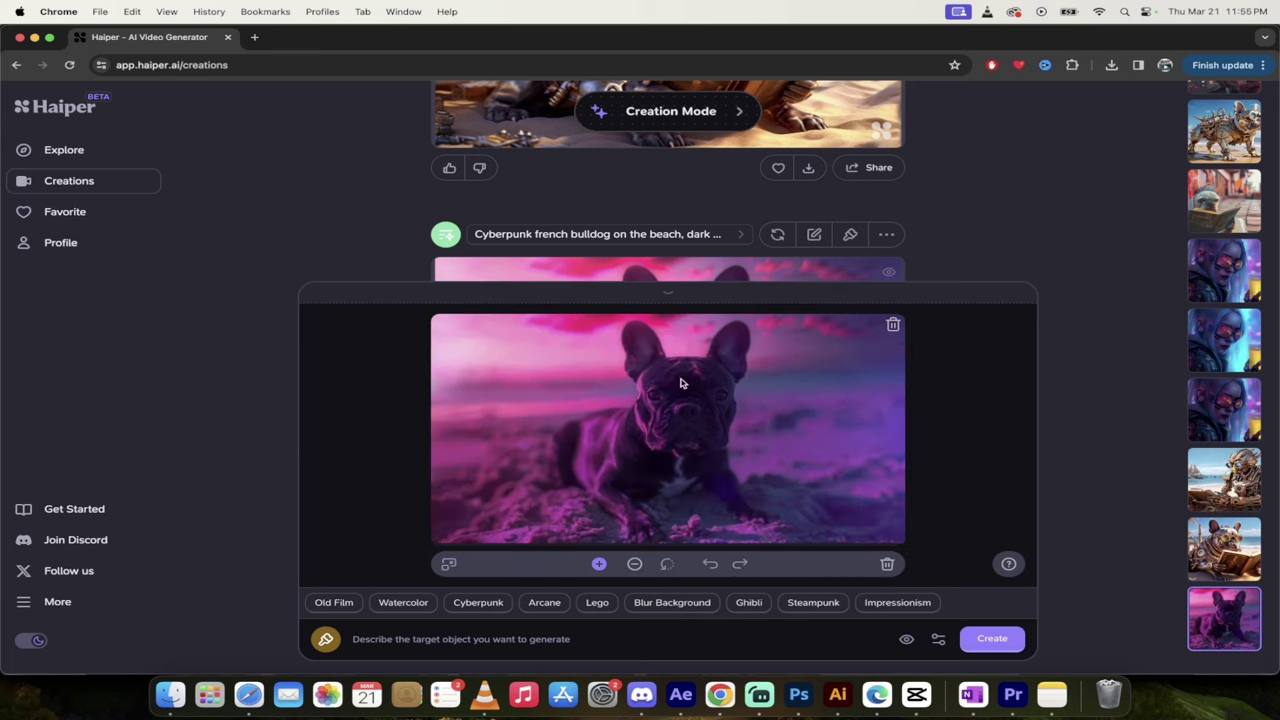
left_click(675, 405)
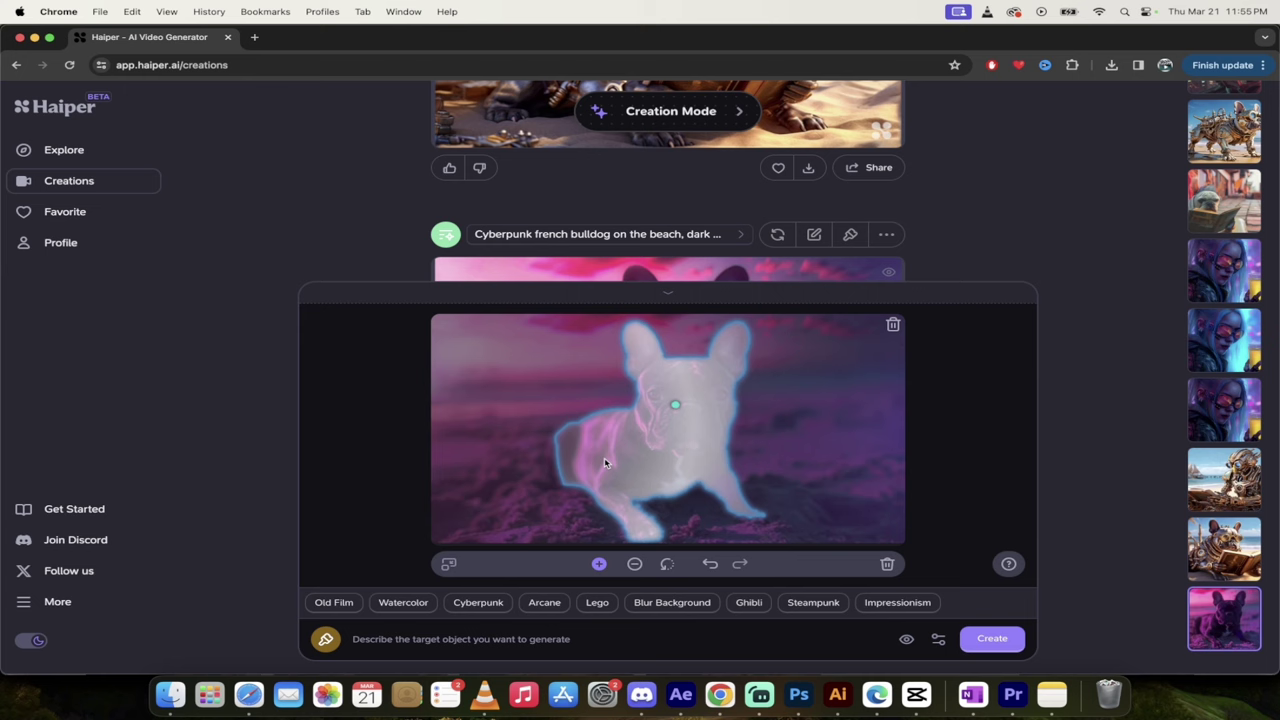
left_click(553, 461)
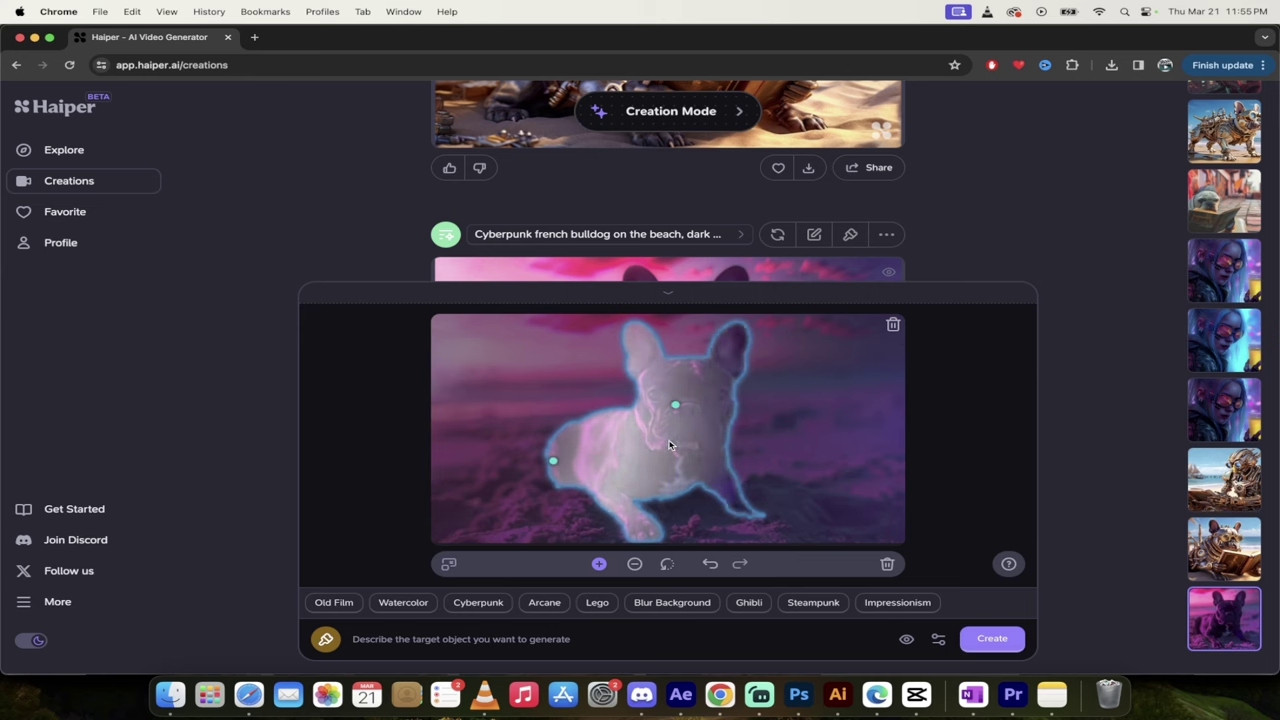
Apply the Cyberpunk style preset to the masked dog and generate the repainted video.
left_click(478, 603)
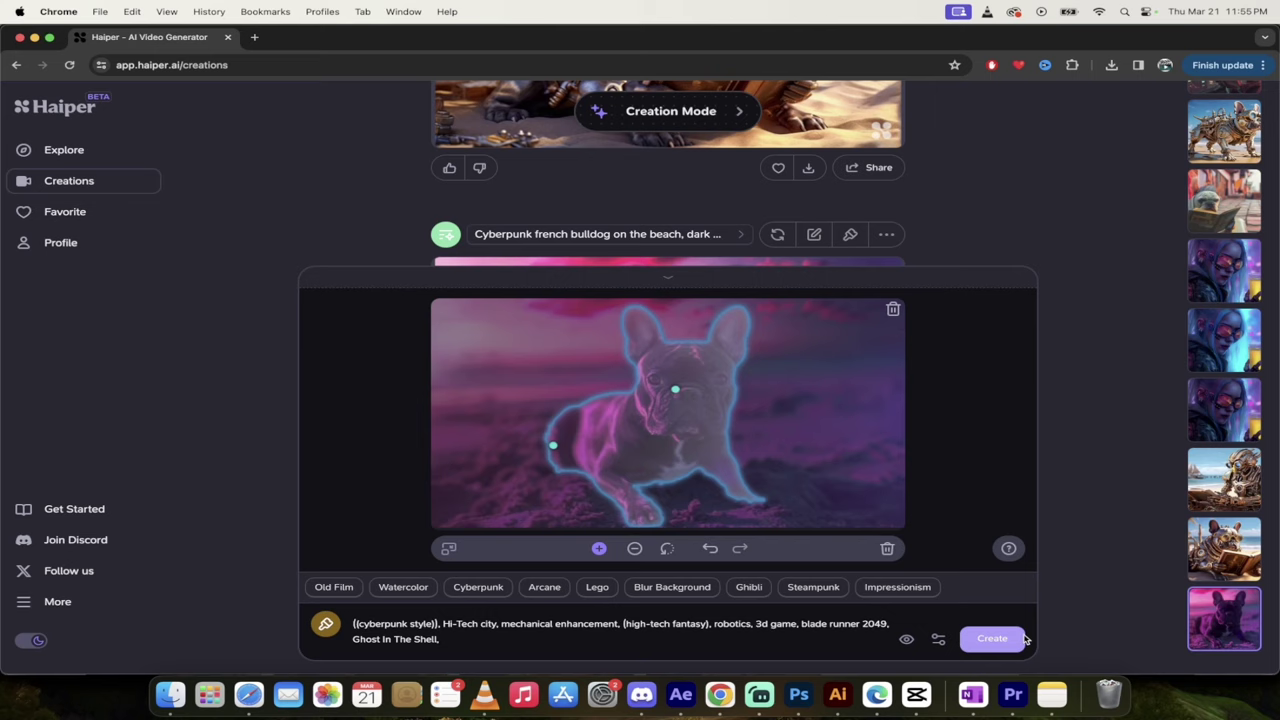
left_click(988, 640)
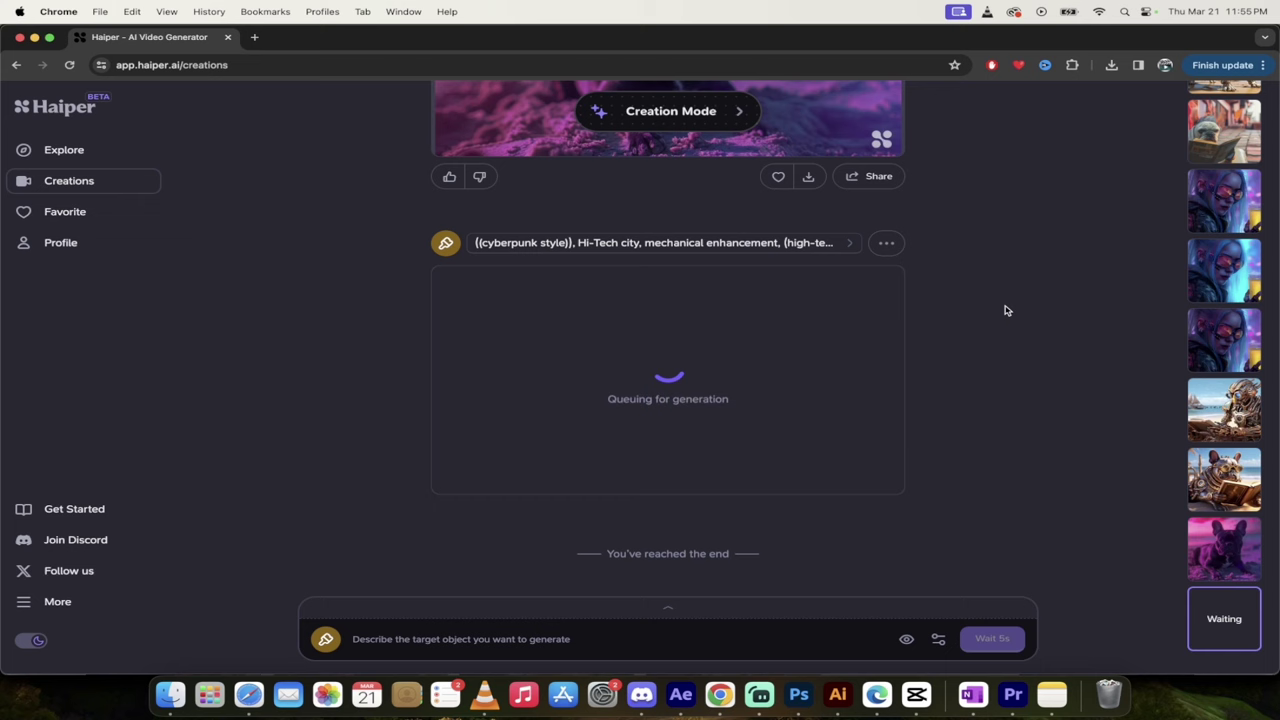
scroll(303, 254, "up", 1)
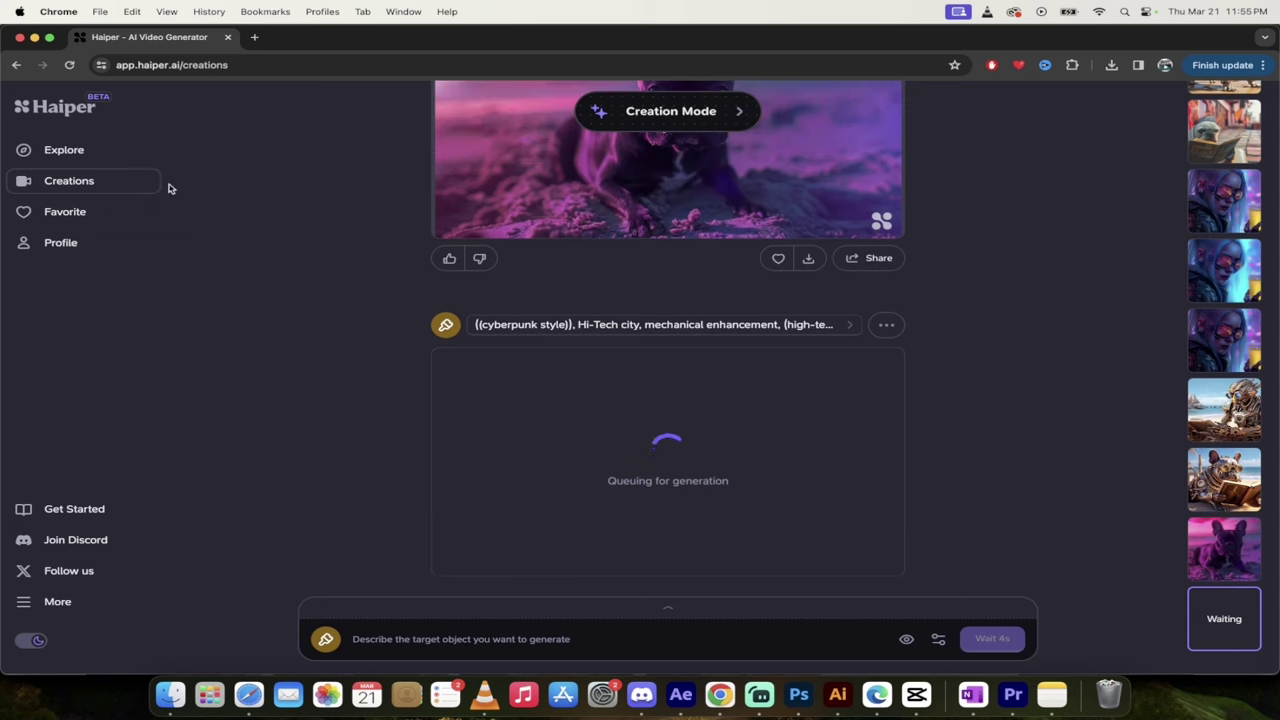
Start an HD image animation from the Explore page and upload cyberpunk.png from the Desktop.
left_click(72, 152)
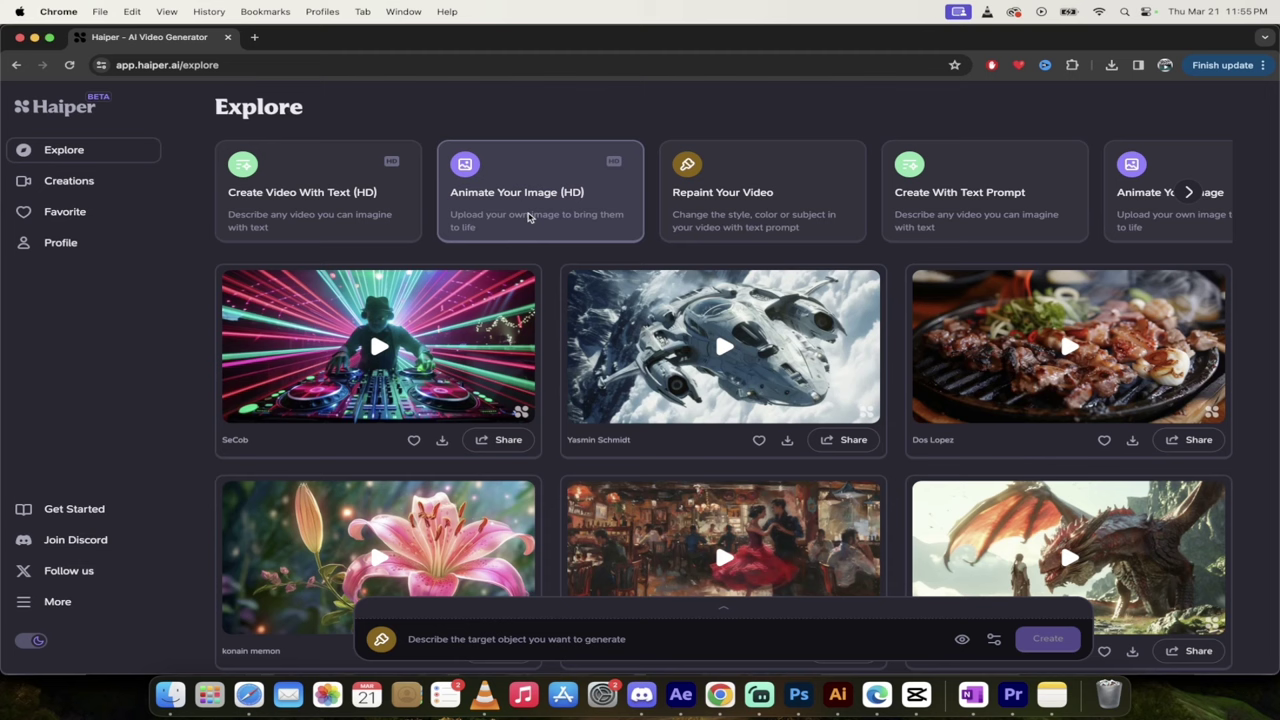
left_click(529, 217)
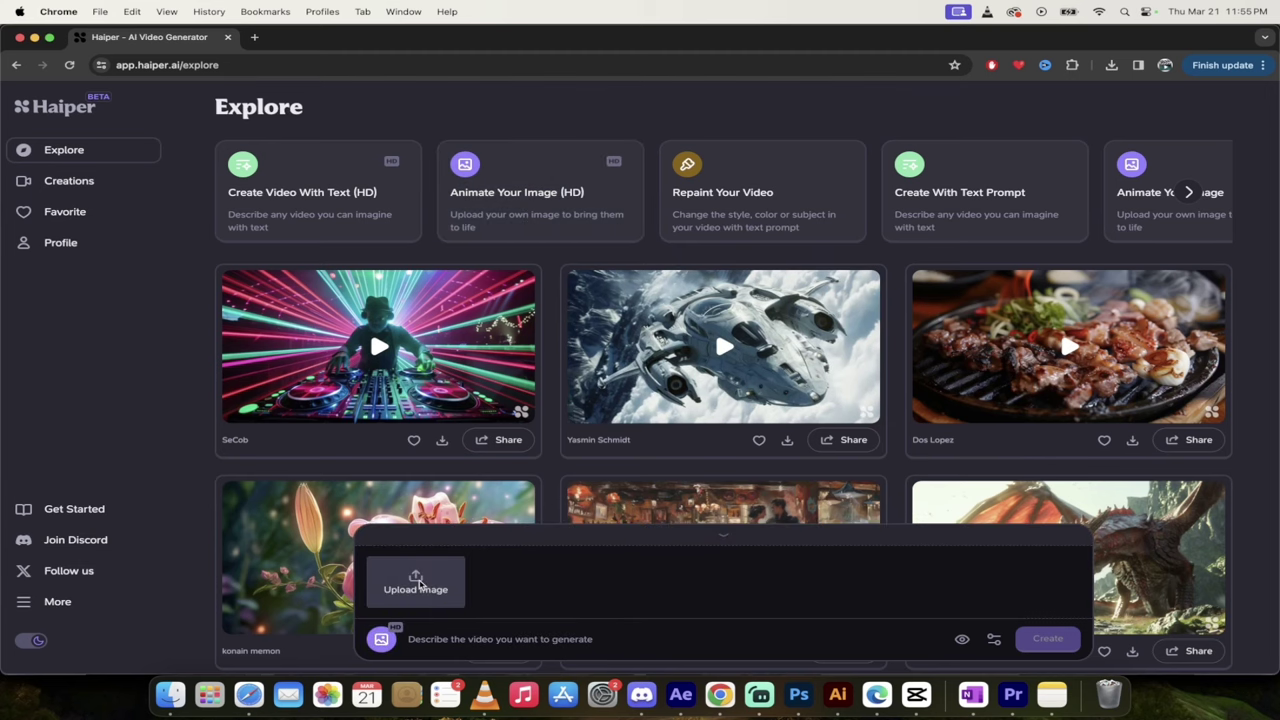
left_click(416, 582)
scroll(779, 375, "down", 2)
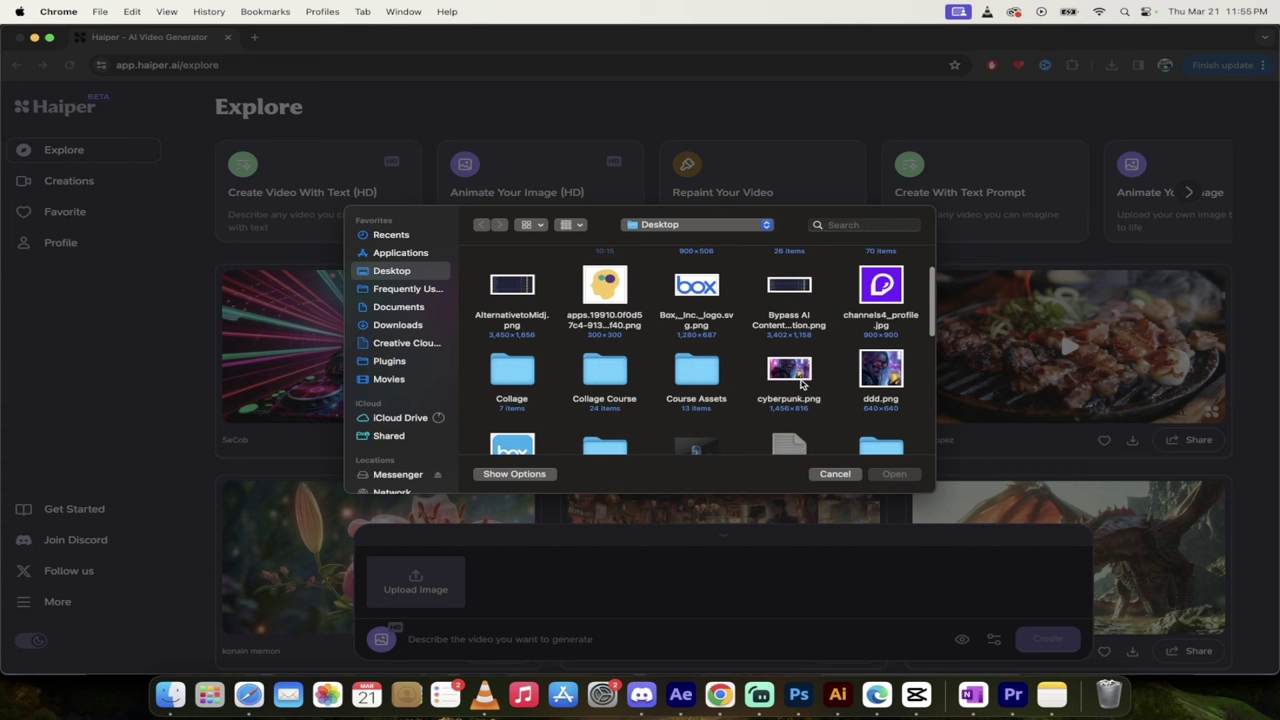
left_click(800, 382)
left_click(892, 473)
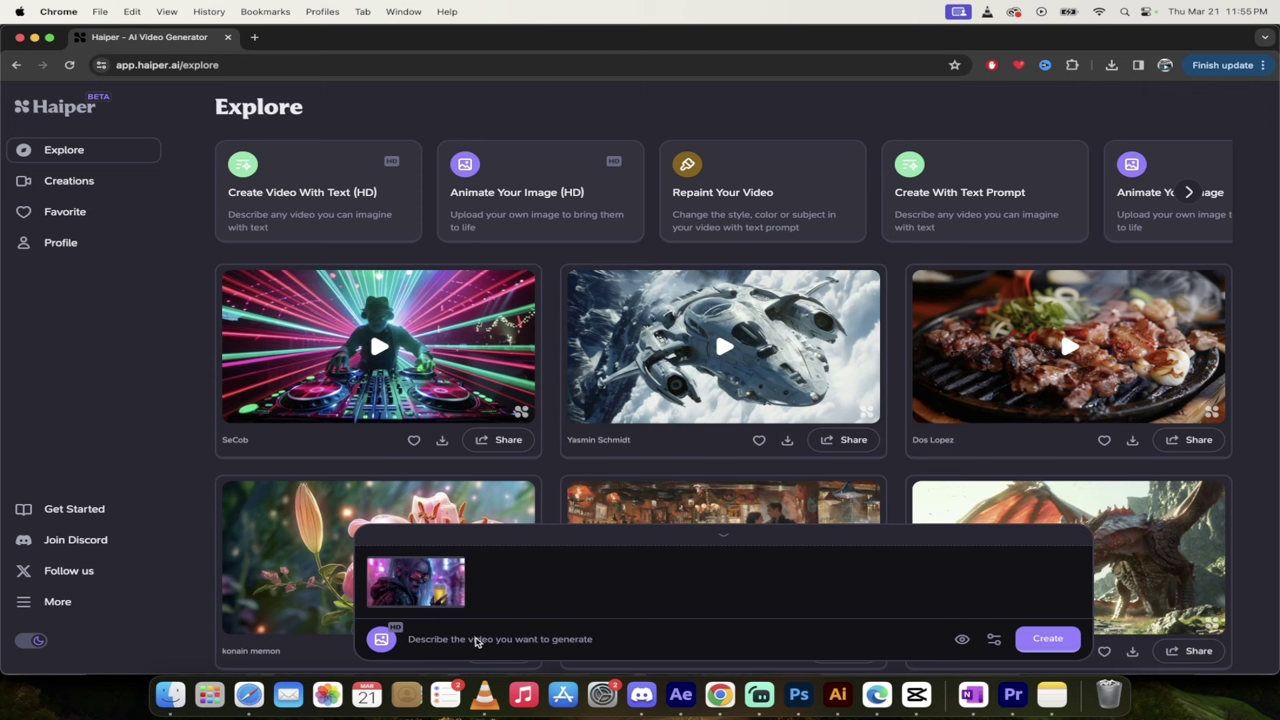
Enter the prompt "Cyberpunk female - Drinking energy drink." for the uploaded image and generate the animation.
left_click(485, 641)
type("Drink energy")
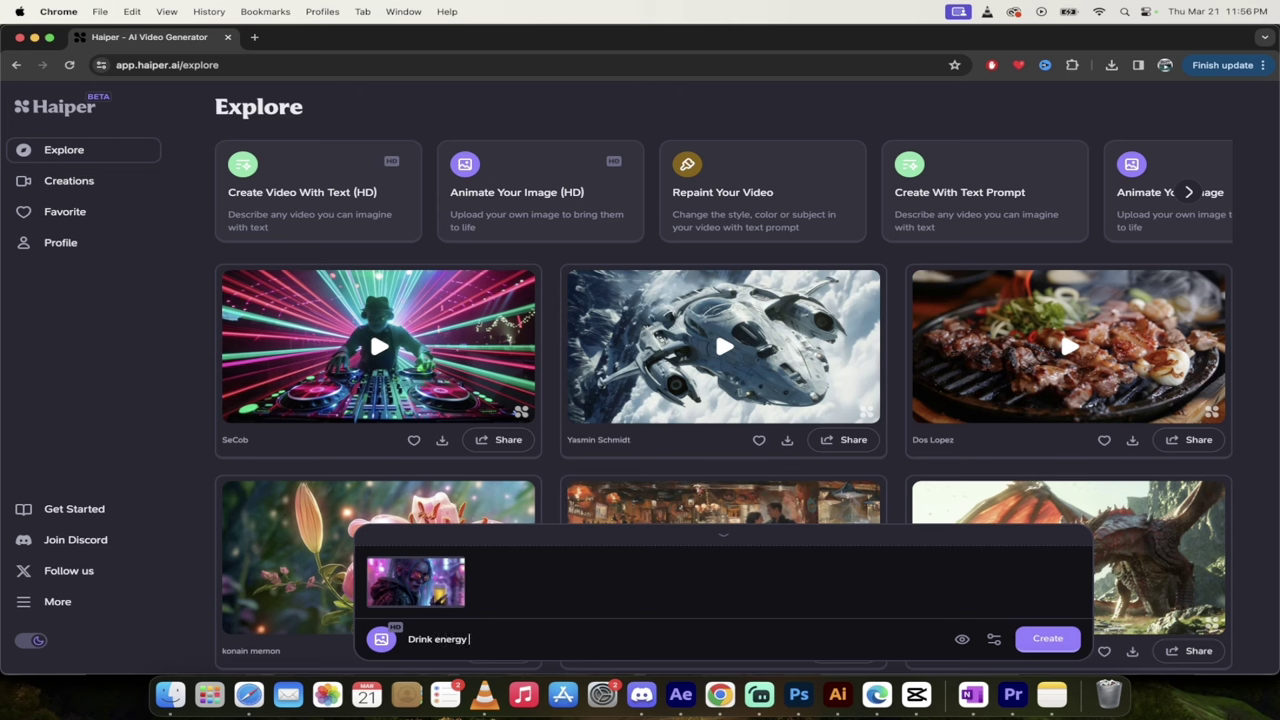
type(".")
left_click(409, 639)
type("Cyberpunk ")
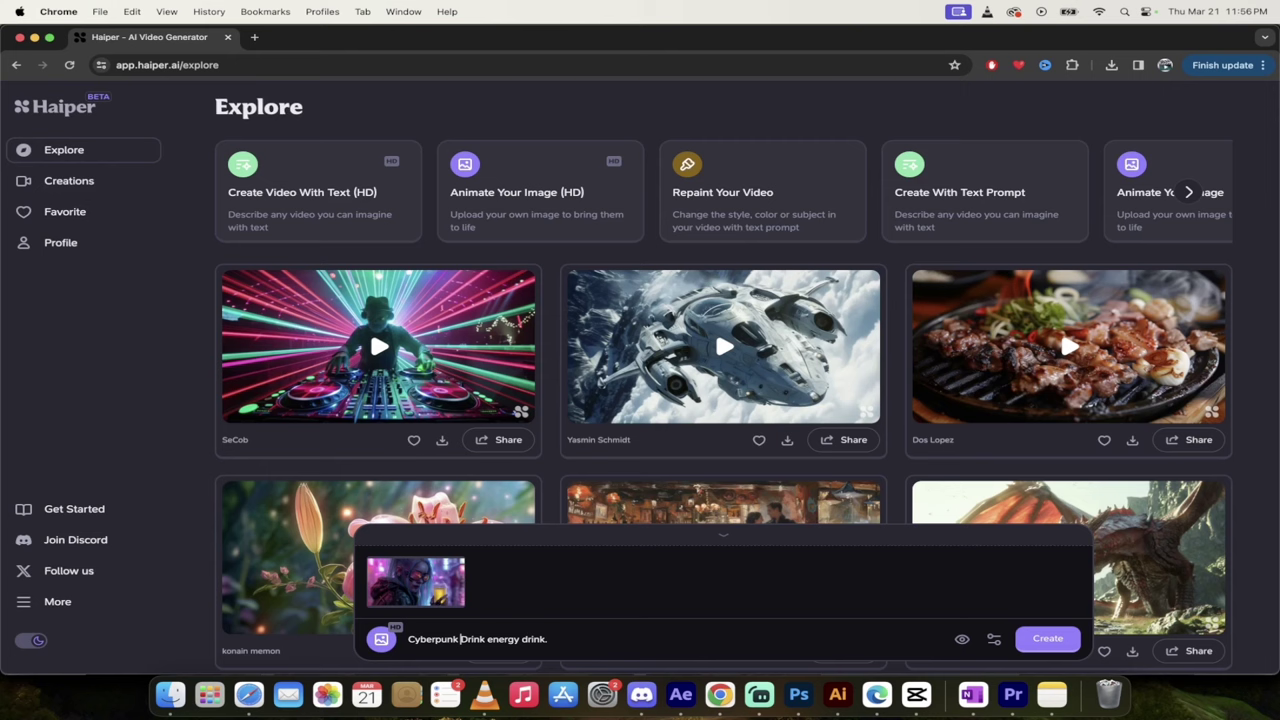
type("female -")
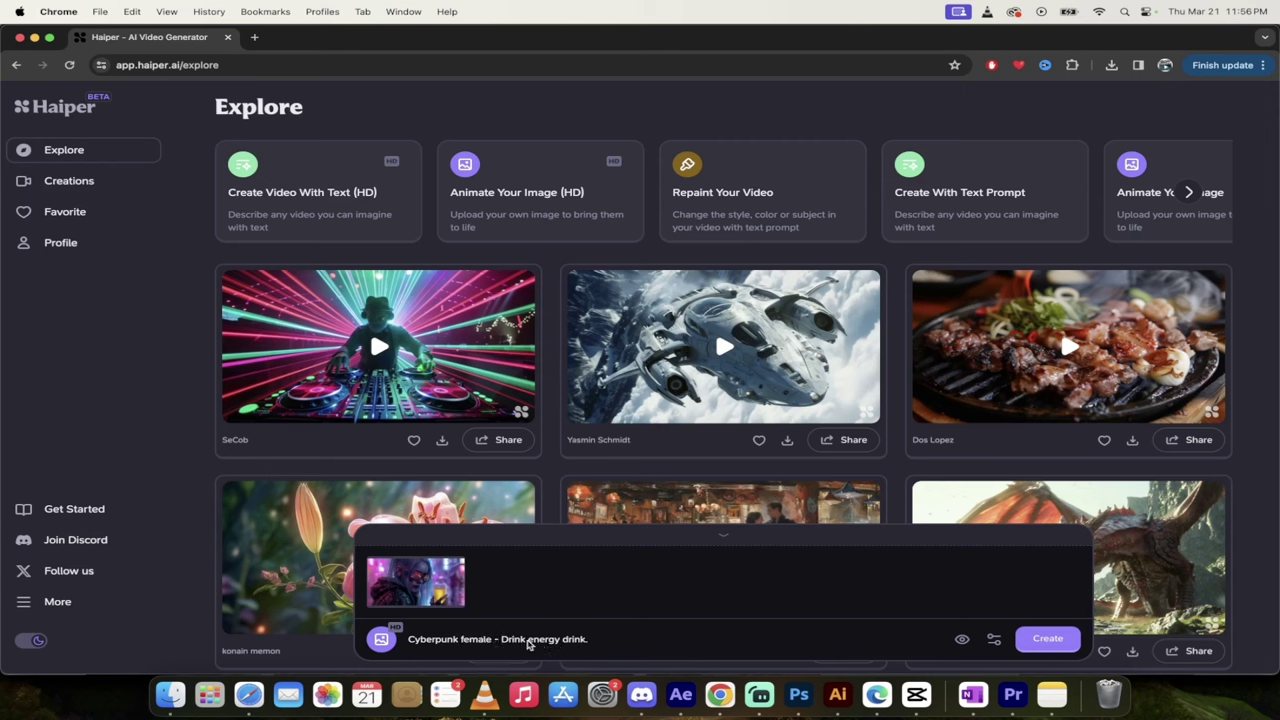
left_click(528, 639)
type("ing")
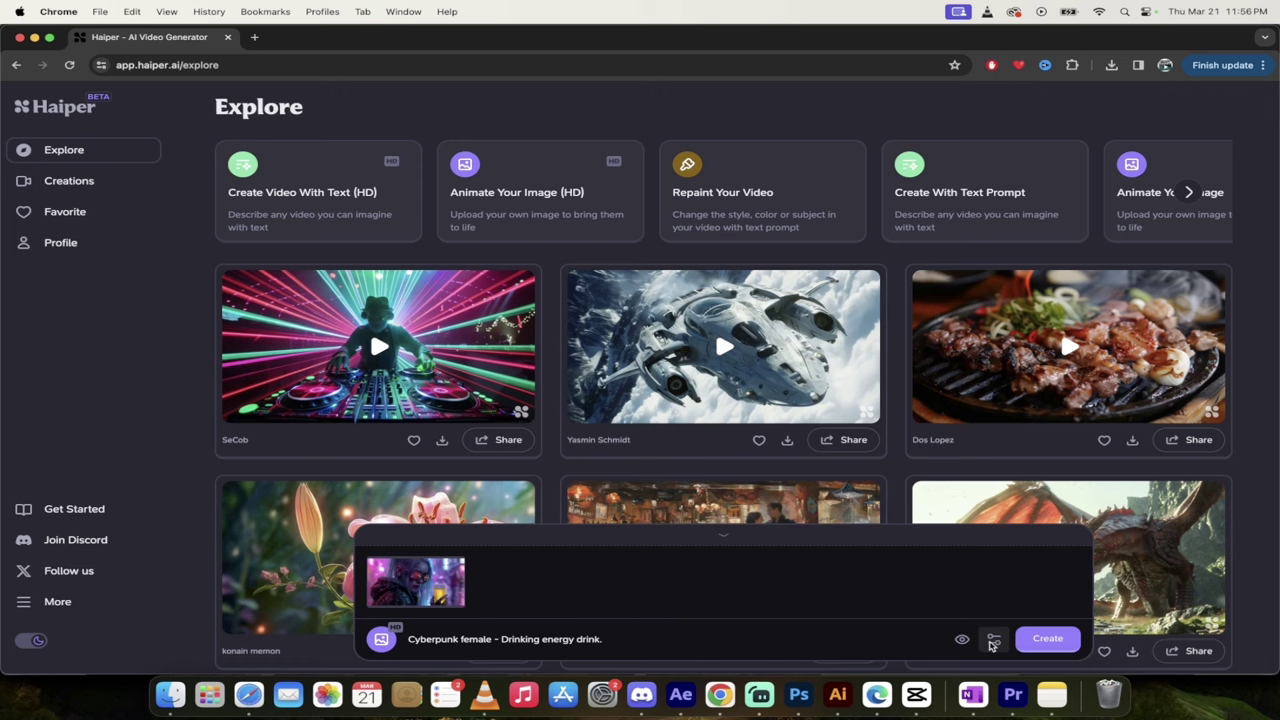
left_click(1031, 641)
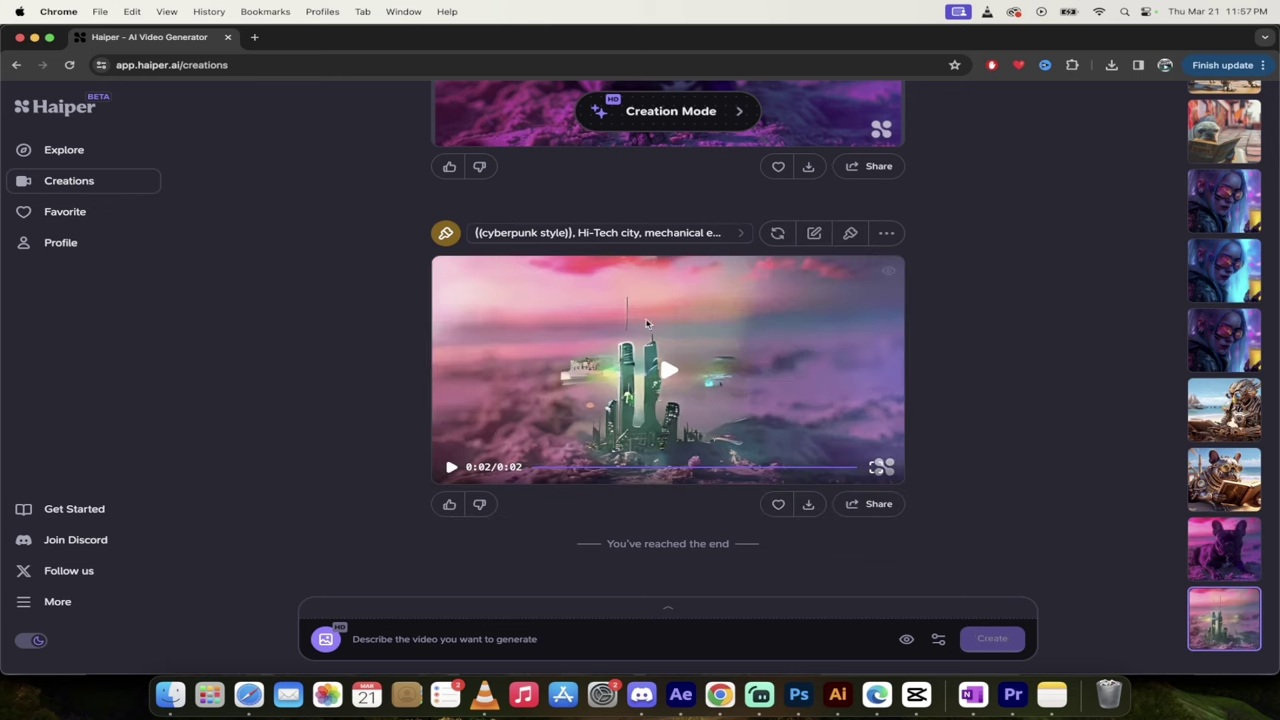
Play the repainted video and the image-only cyberpunk female video, and review the versions prompted with drinking a beer.
left_click(646, 369)
left_click(1222, 344)
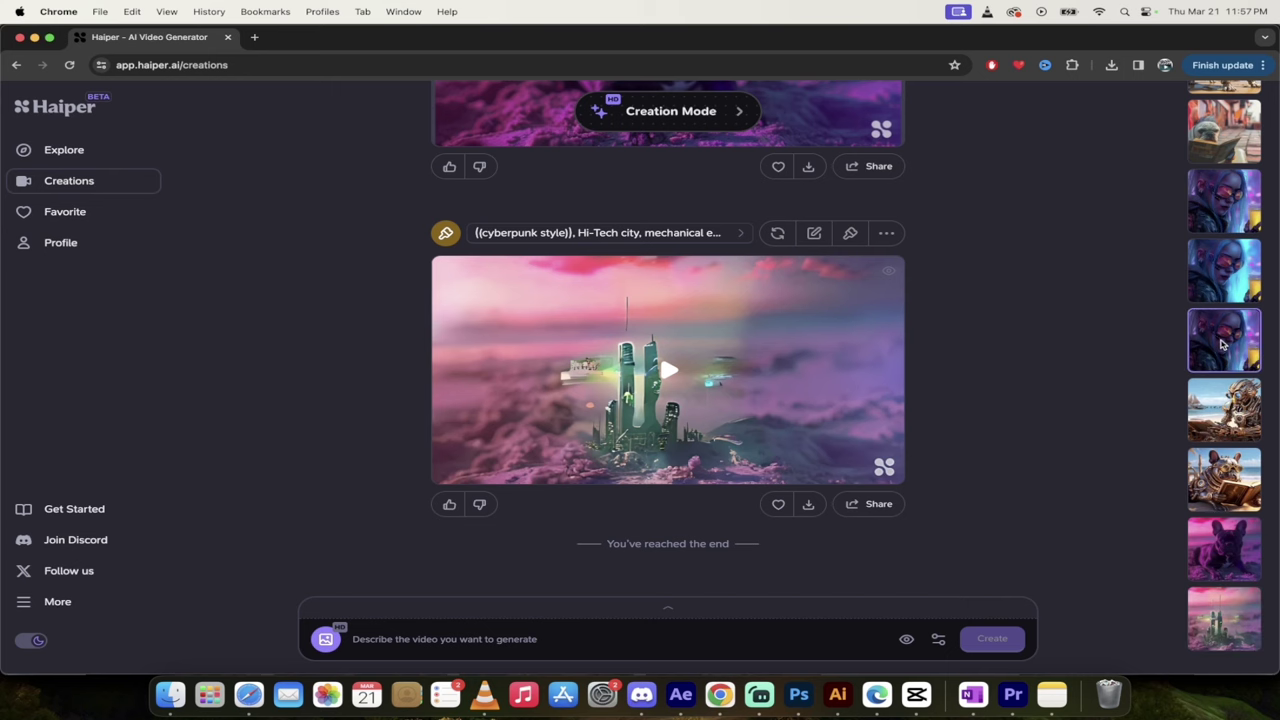
left_click(668, 380)
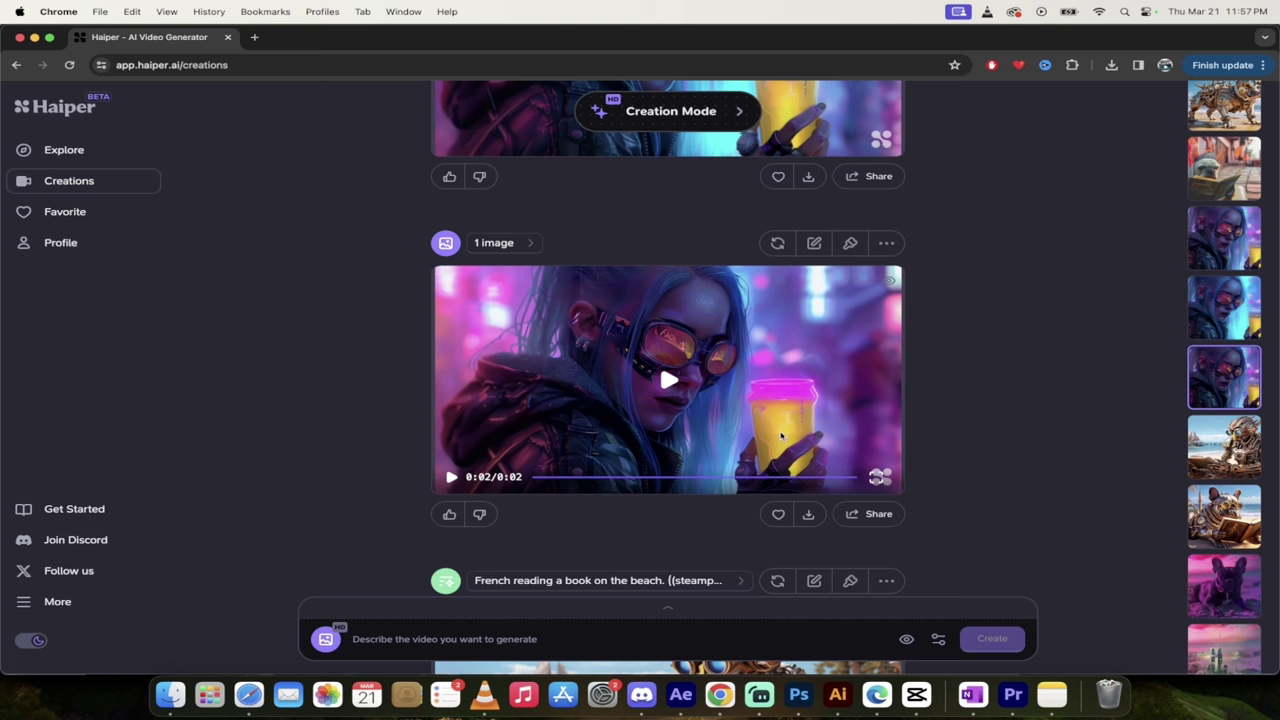
scroll(622, 337, "up", 6)
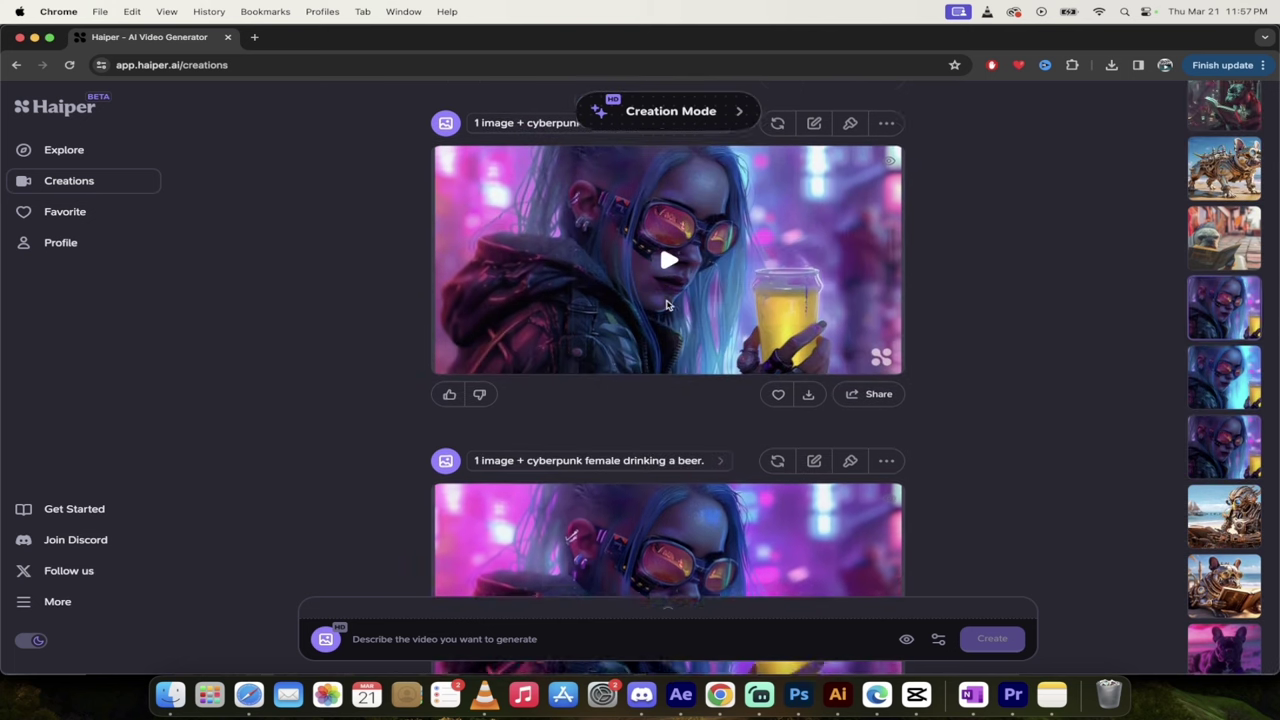
scroll(411, 354, "up", 1)
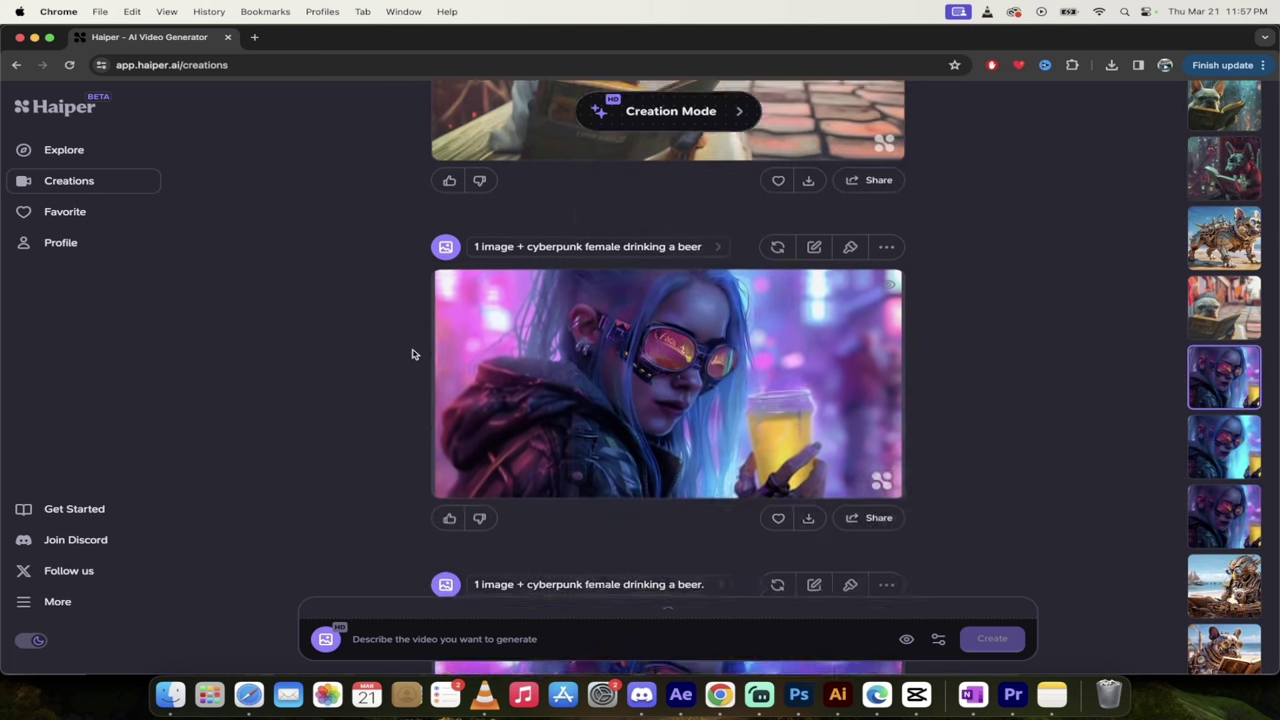
scroll(411, 354, "down", 2)
Download the community video of the couple dancing in a restaurant from Explore, and open its detail page to play it.
left_click(87, 154)
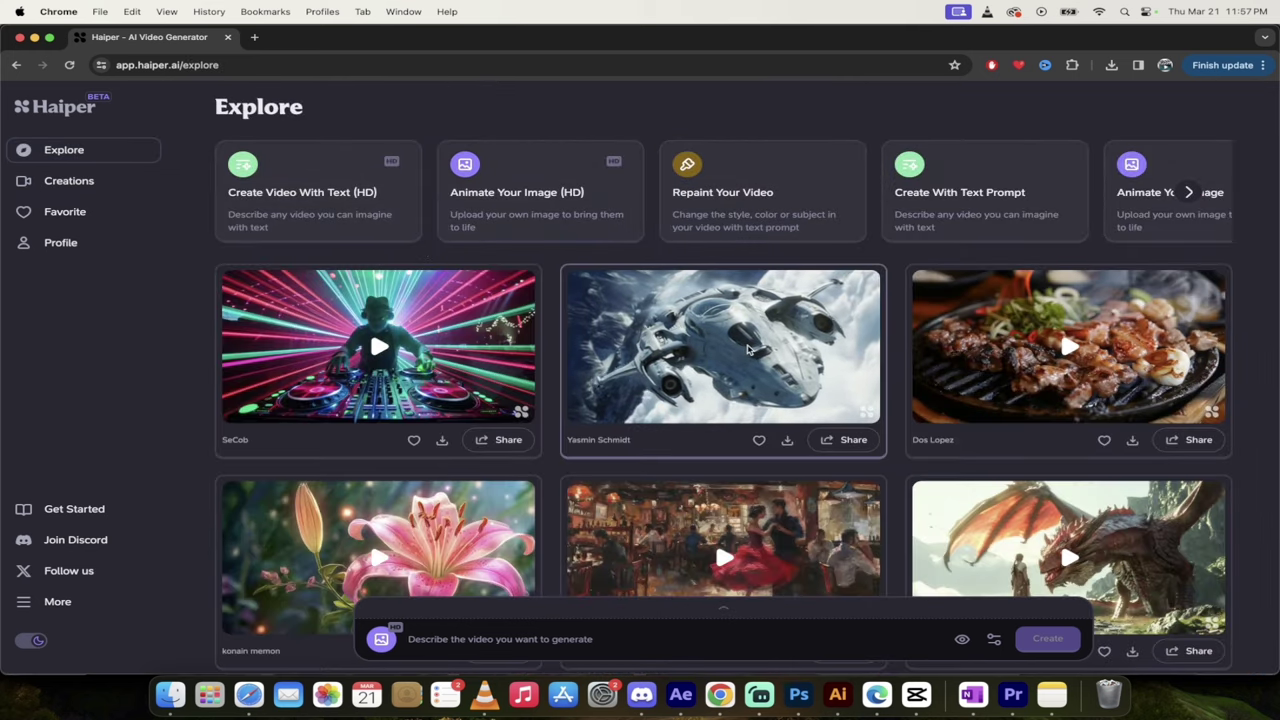
scroll(853, 344, "down", 5)
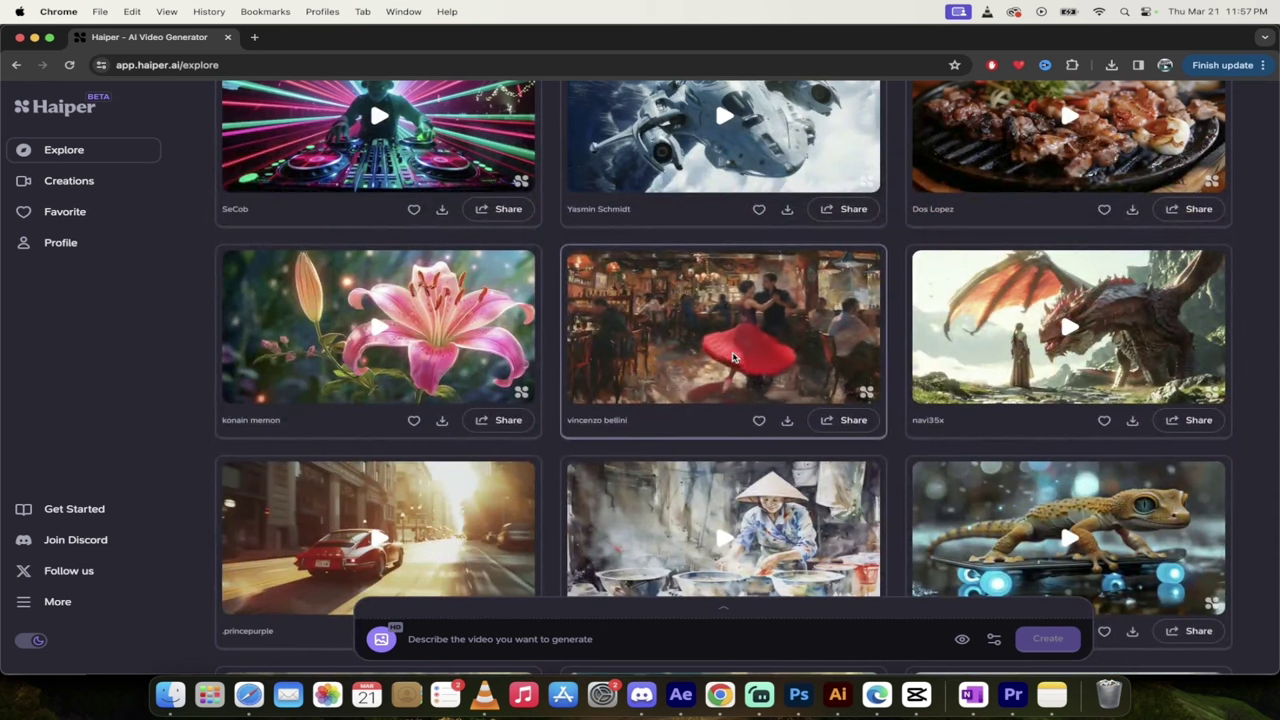
left_click(787, 422)
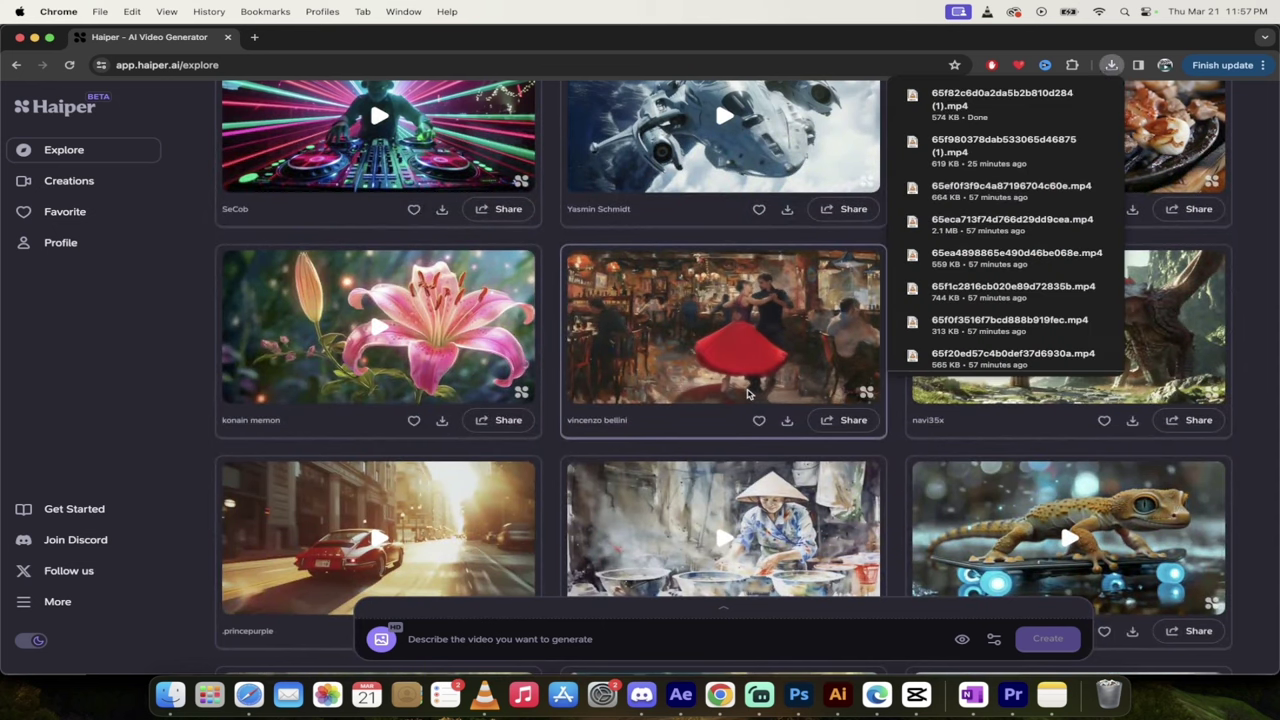
left_click(702, 397)
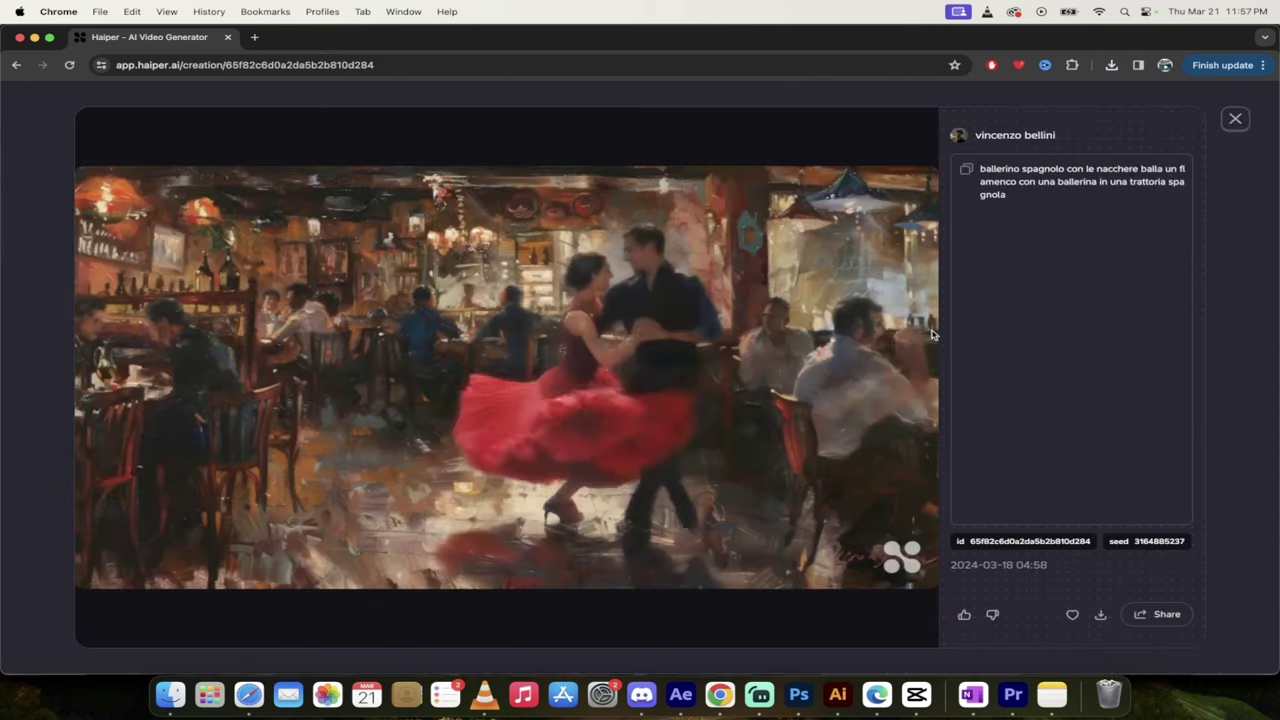
mouse_move(672, 342)
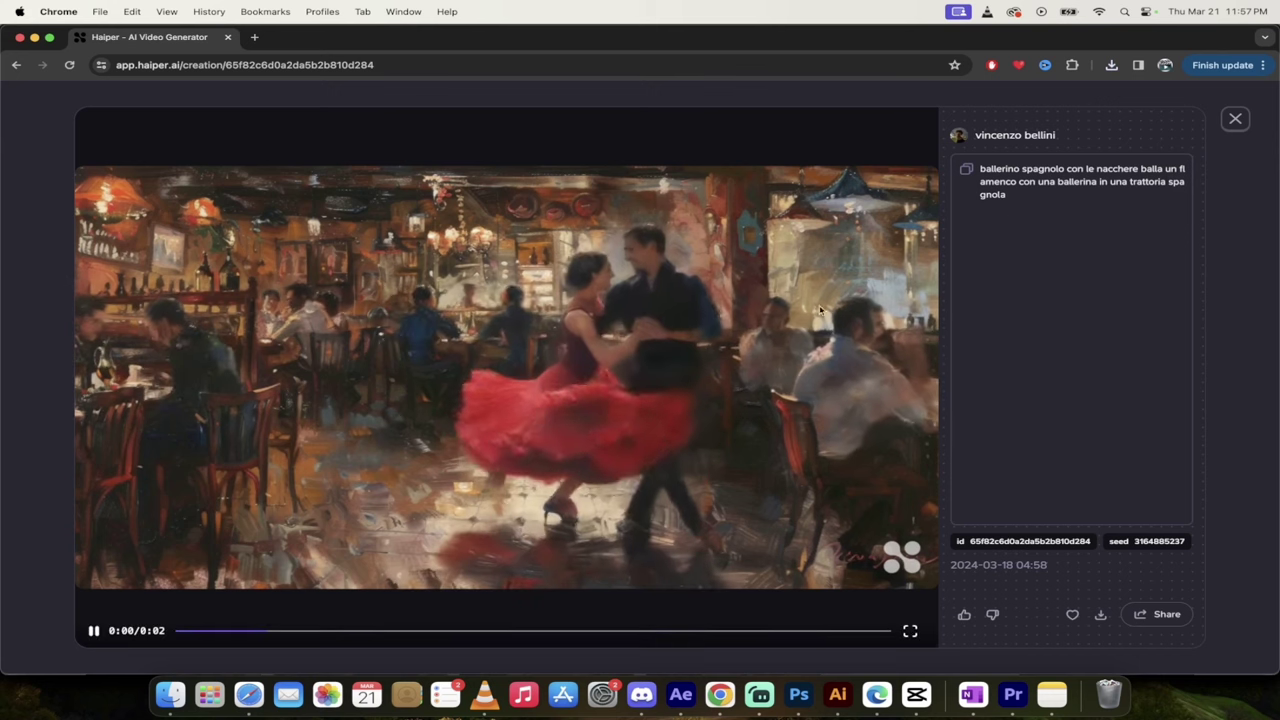